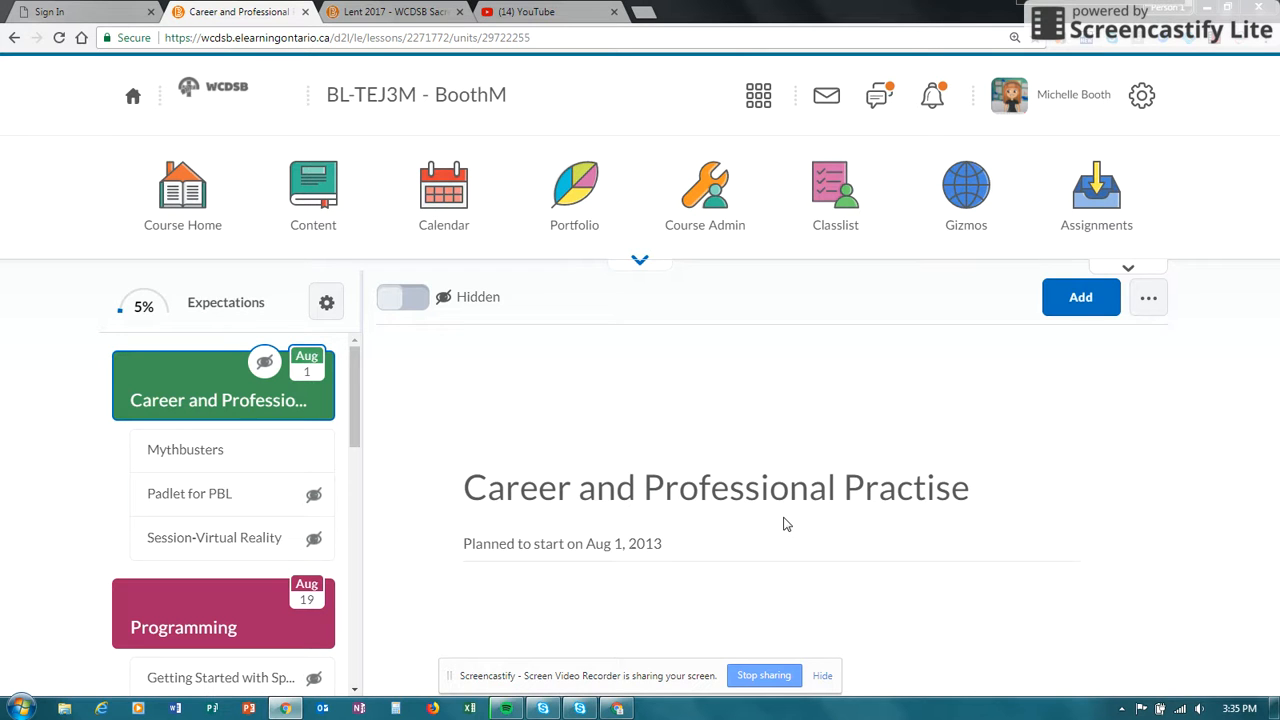
- Add a new document as material to the Career and Professional Practise unit
{"action": "left_click", "coordinate": [215, 398]}
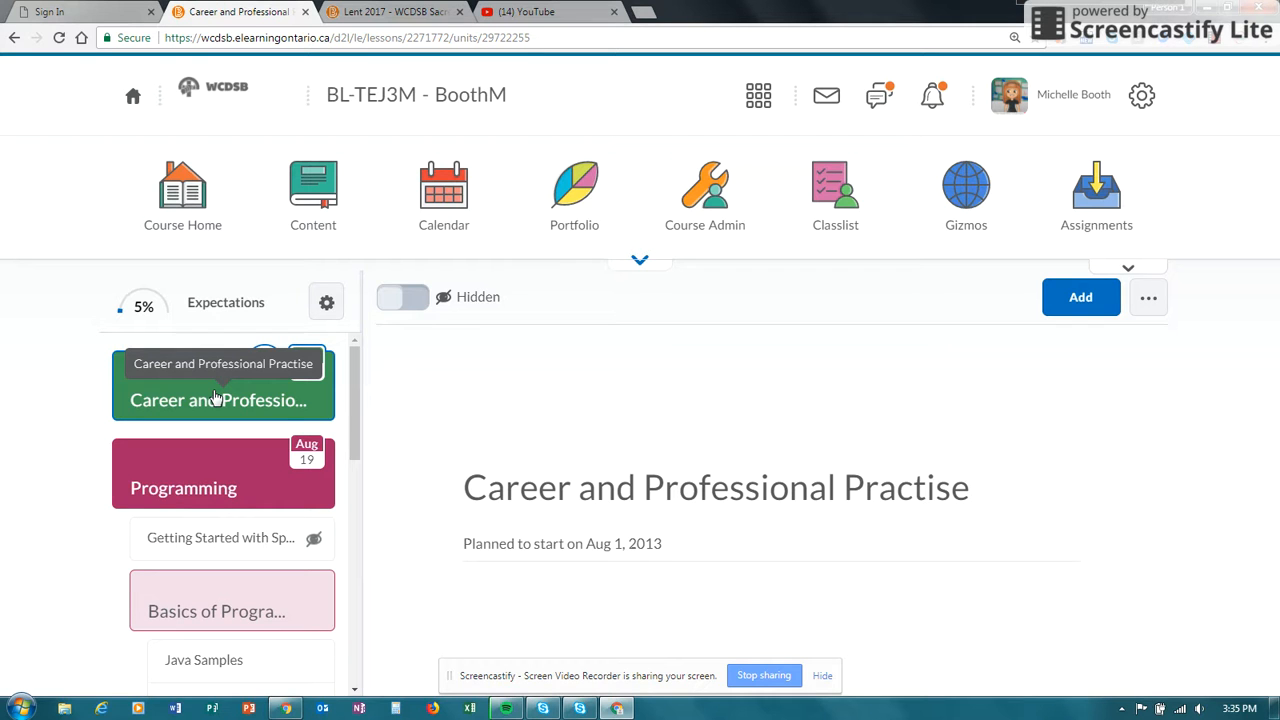
{"action": "left_click", "coordinate": [215, 398]}
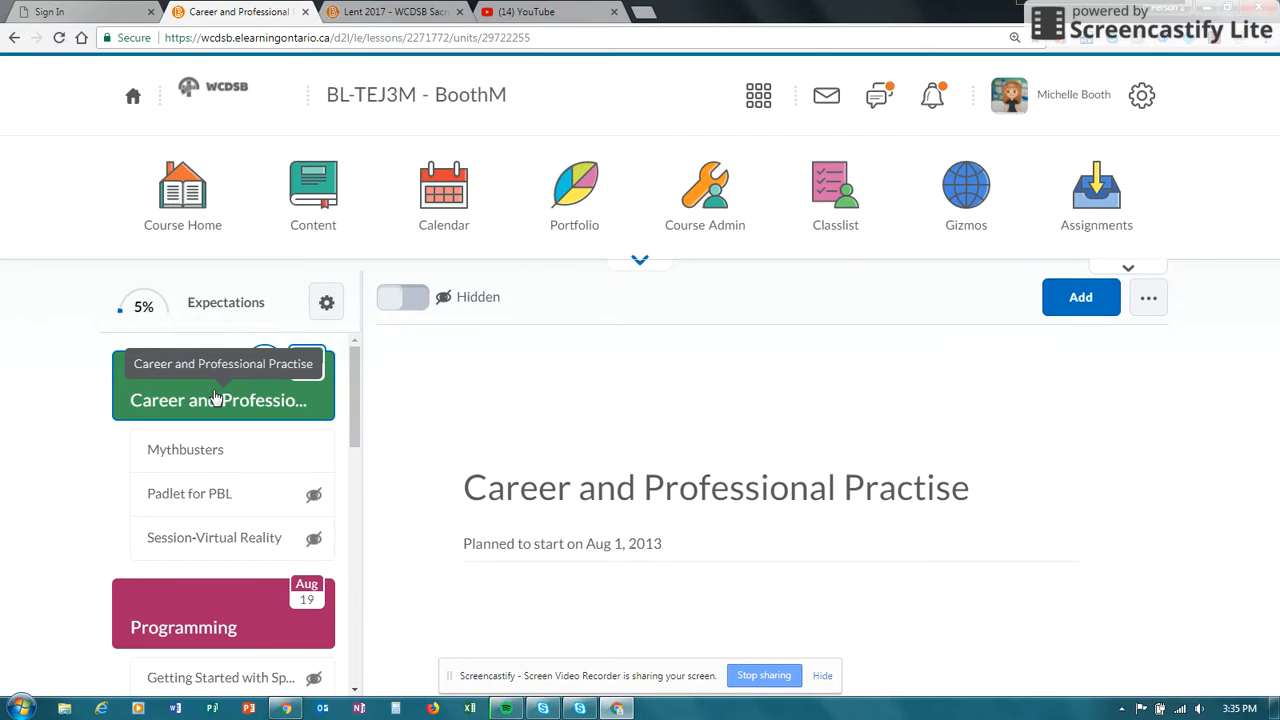
{"action": "left_click", "coordinate": [1080, 302]}
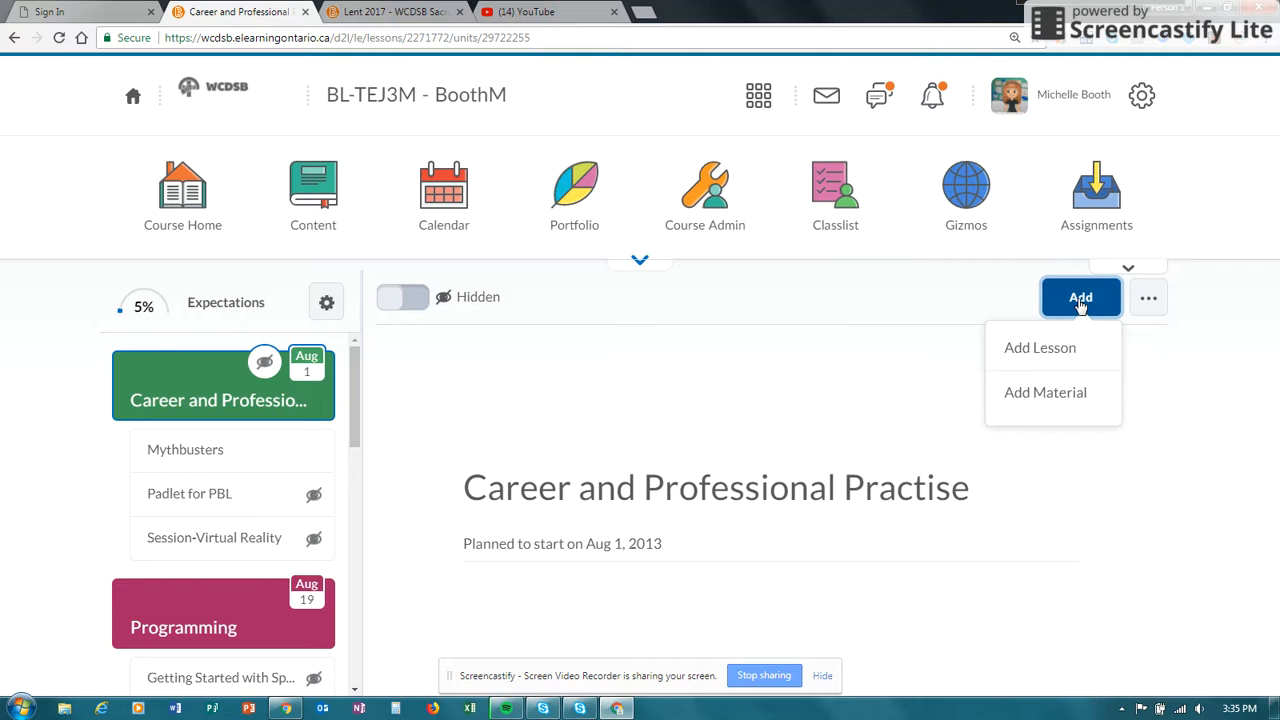
{"action": "left_click", "coordinate": [1058, 400]}
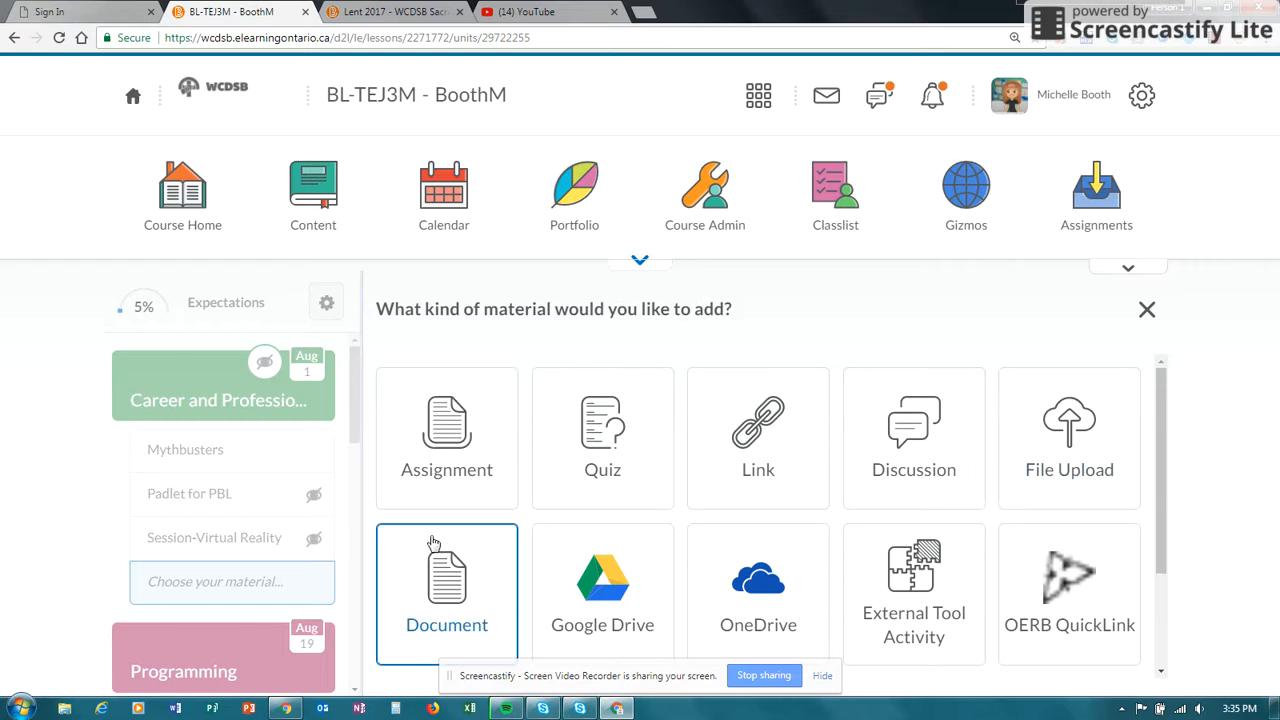
{"action": "left_click", "coordinate": [447, 600]}
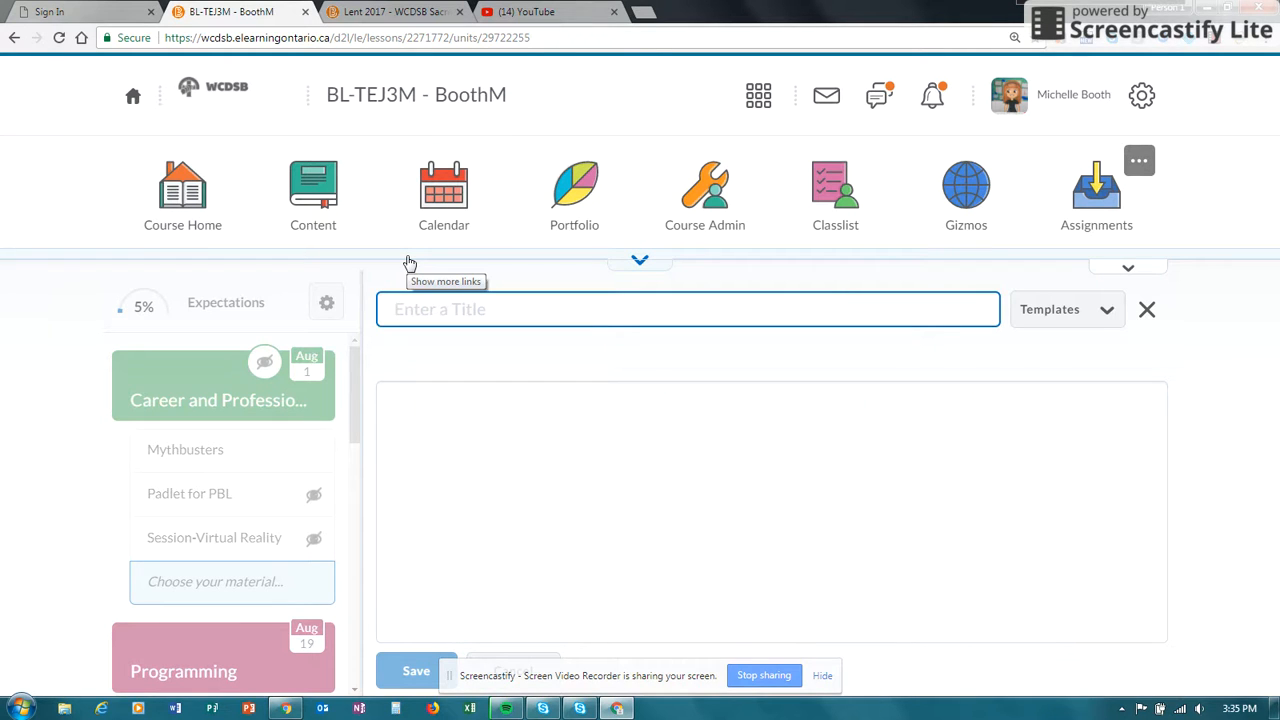
- Switch to the WCDSB Sacred Space course and start creating a file in the WCDSB Pastoral Plan module
{"action": "left_click", "coordinate": [377, 14]}
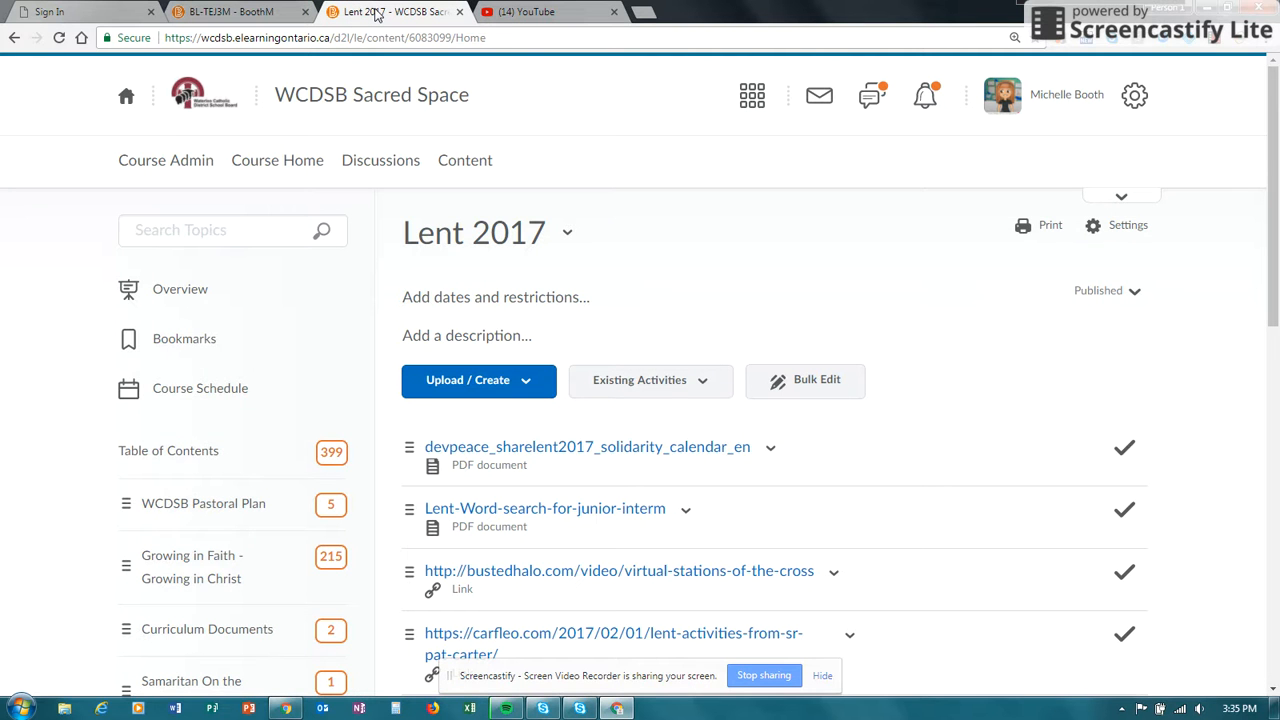
{"action": "left_click", "coordinate": [205, 506]}
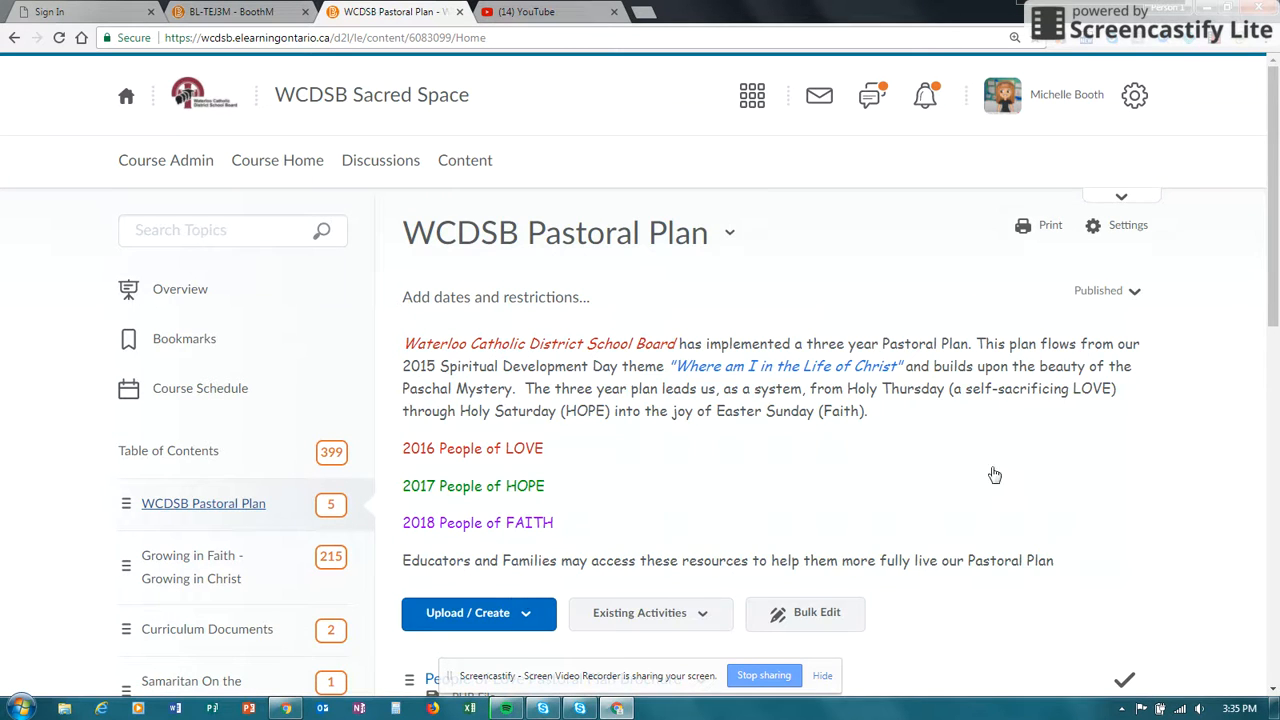
{"action": "scroll", "coordinate": [1275, 340], "scroll_direction": "down", "scroll_amount": 1}
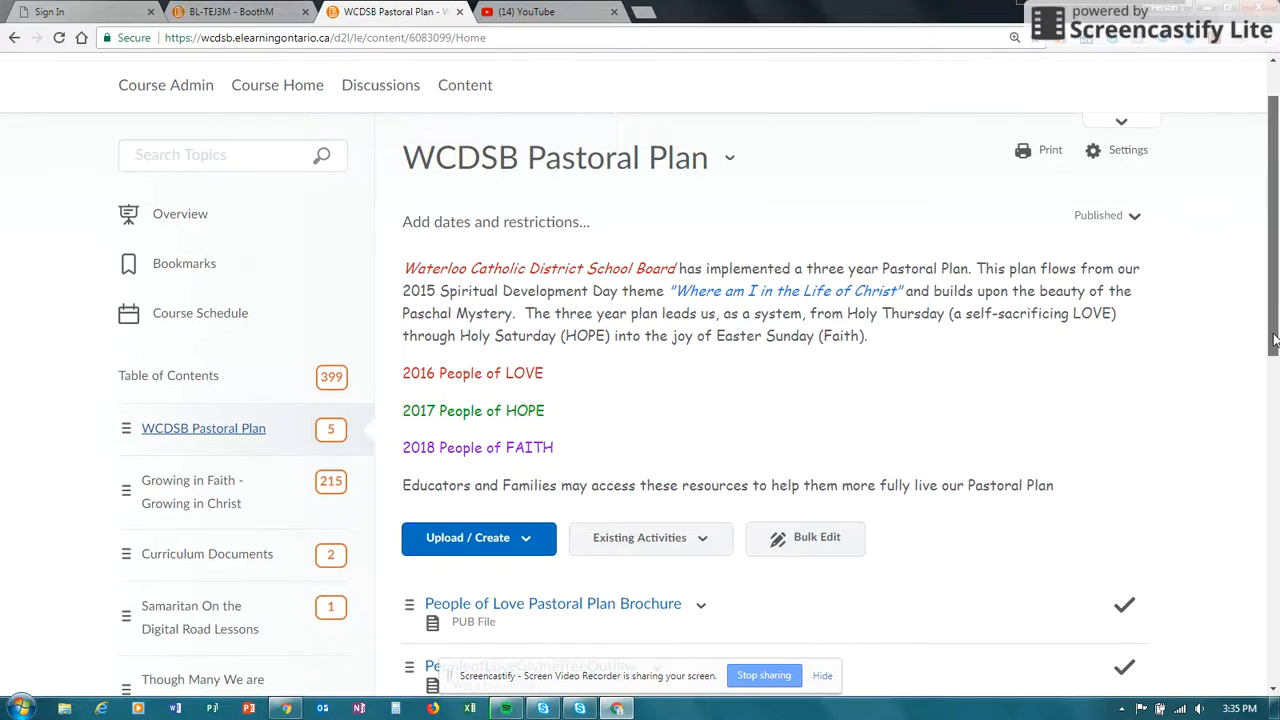
{"action": "scroll", "coordinate": [1275, 340], "scroll_direction": "down", "scroll_amount": 1}
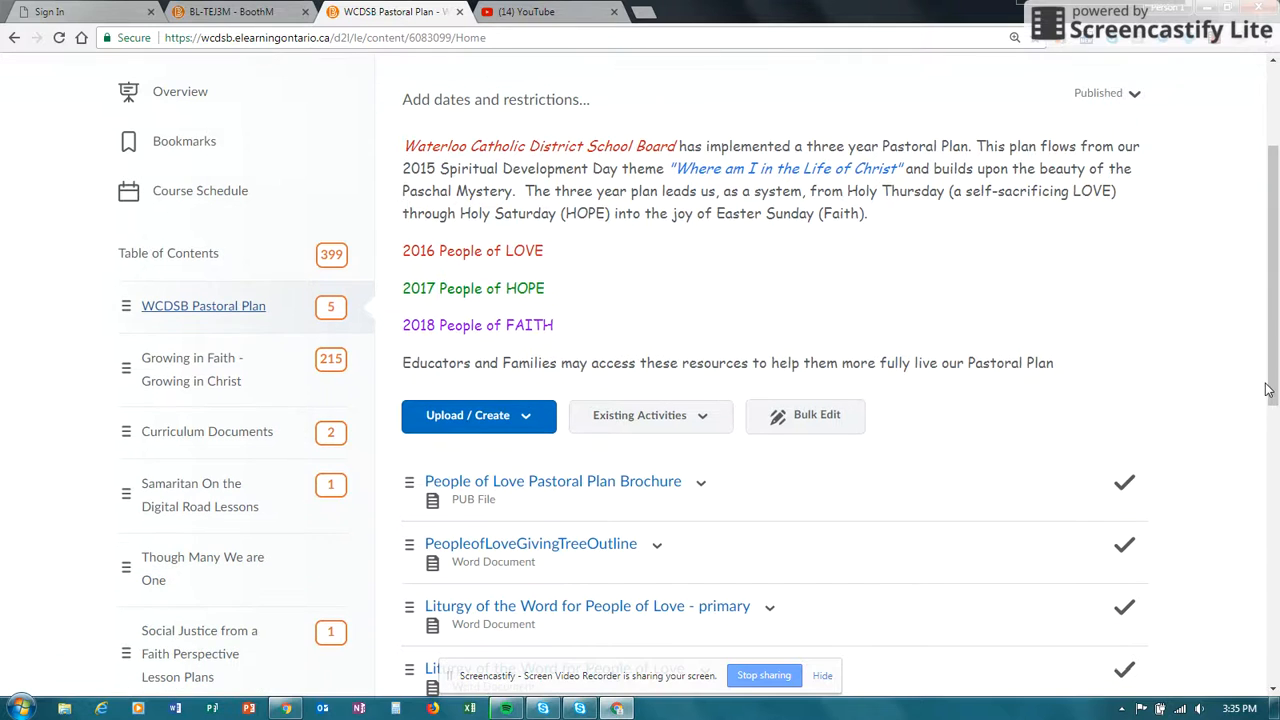
{"action": "left_click", "coordinate": [518, 416]}
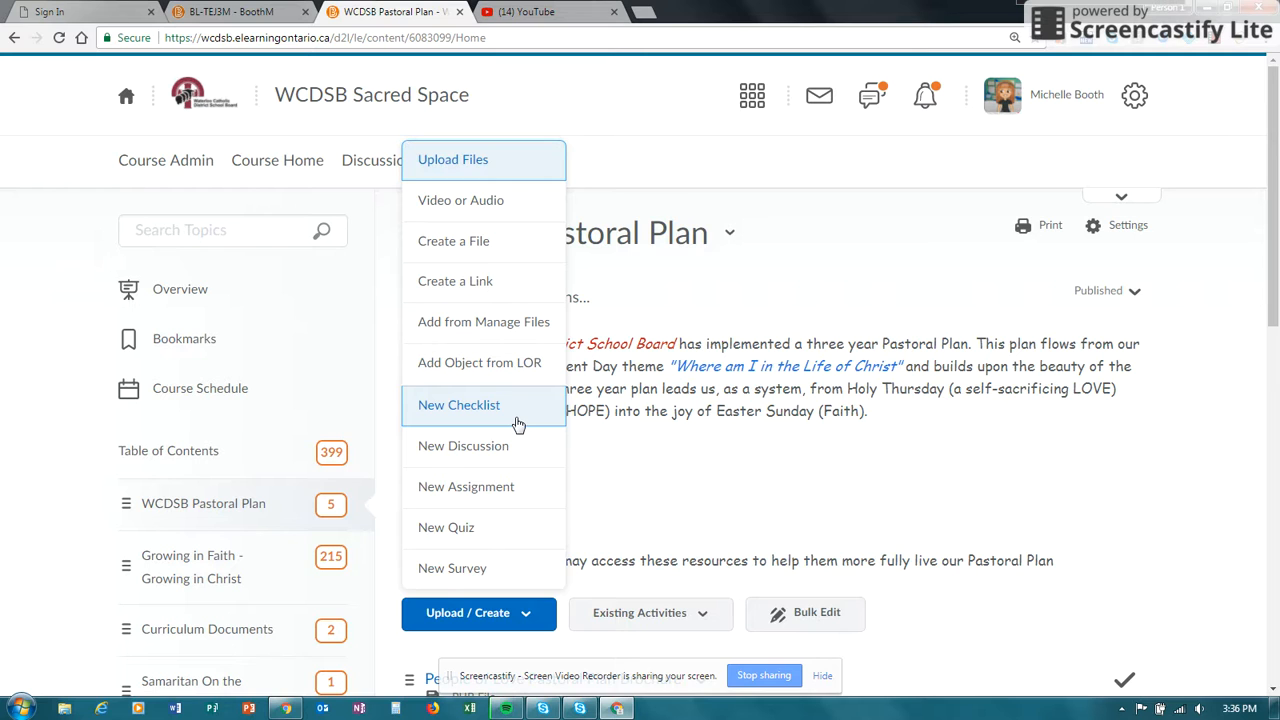
{"action": "left_click", "coordinate": [480, 249]}
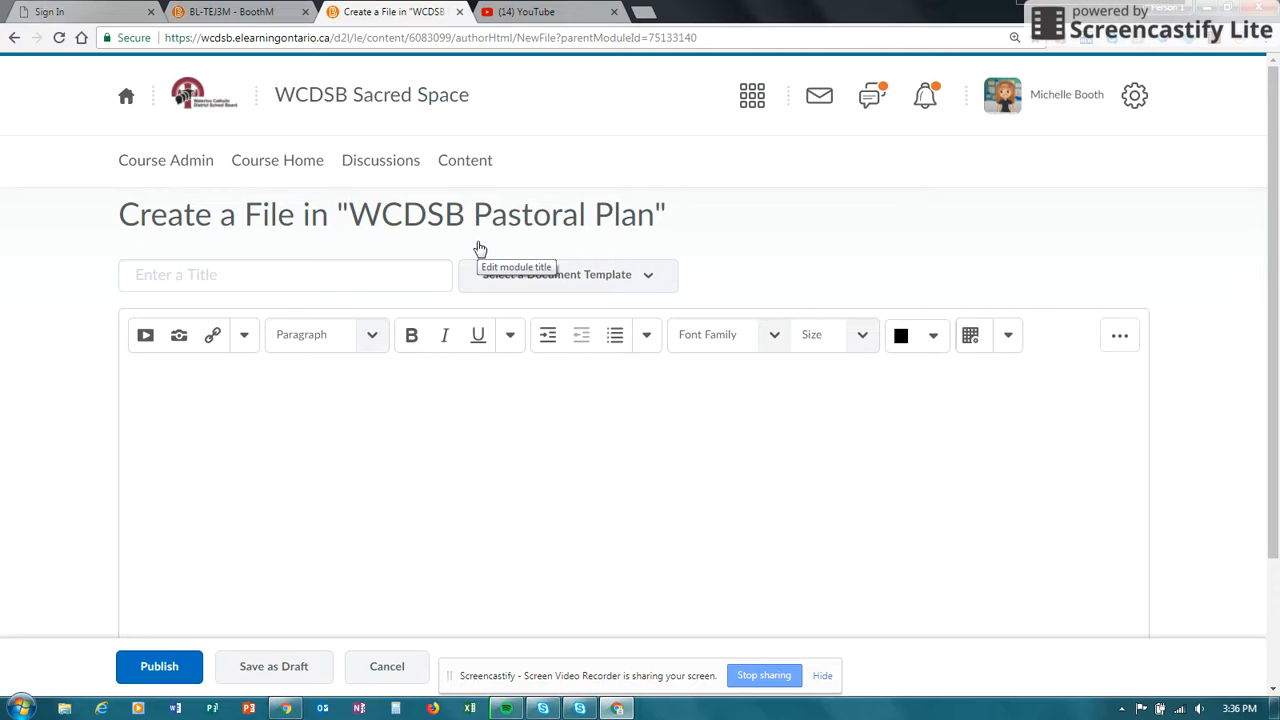
- Title the new Pastoral Plan file "2018-19 Plan"
{"action": "left_click", "coordinate": [192, 270]}
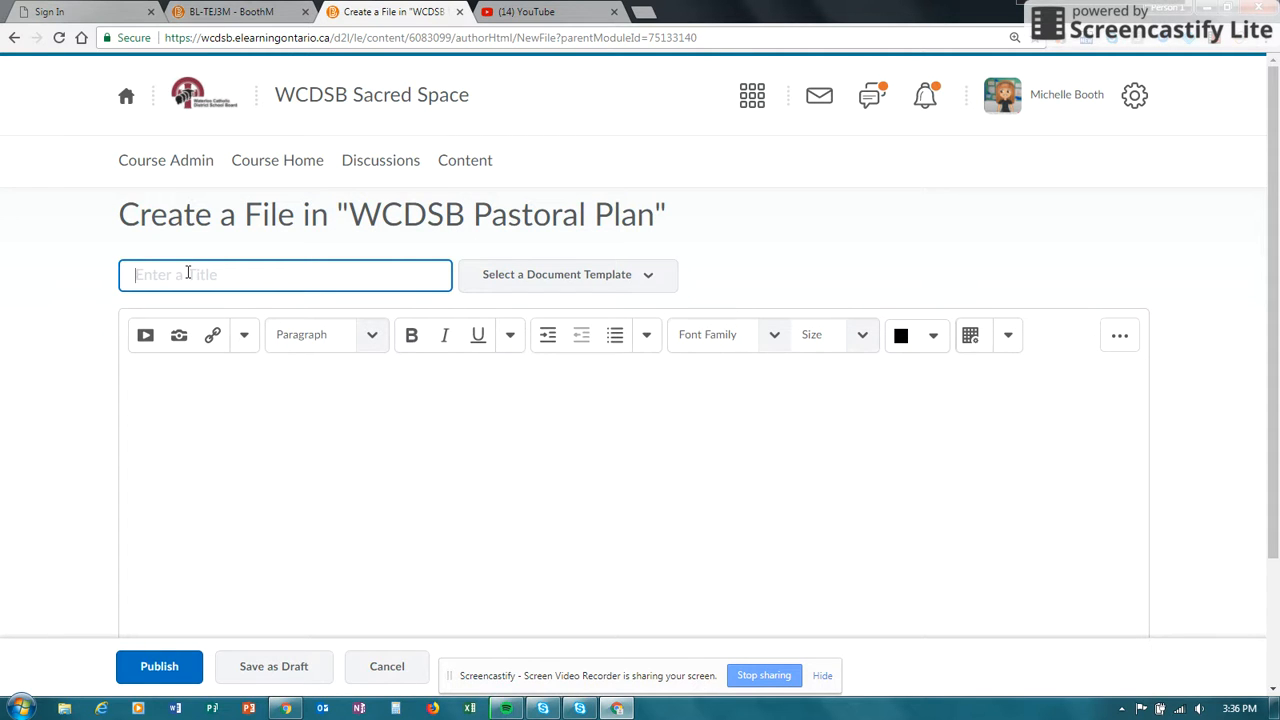
{"action": "type", "text": "2018-19 aPlan"}
- Browse for a document template in the shared files, opening HTML_Template_Generic, Template_Generic and module_01_generic
{"action": "left_click", "coordinate": [543, 272]}
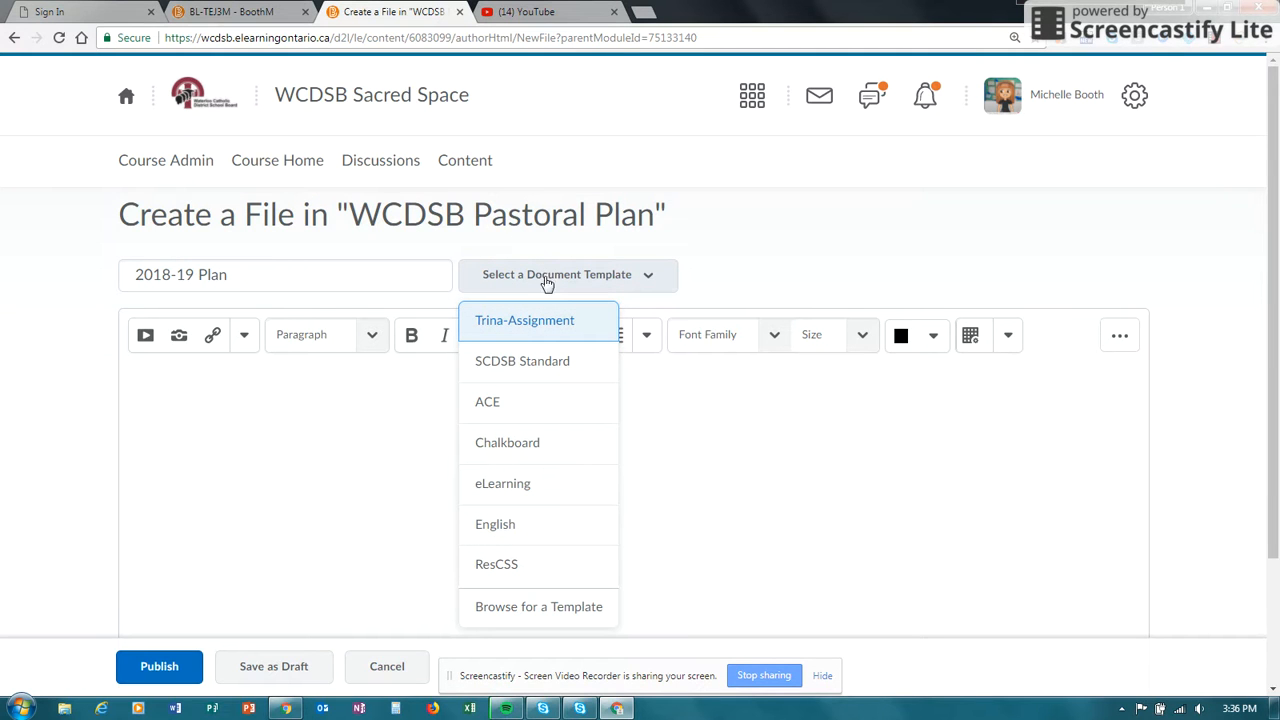
{"action": "left_click", "coordinate": [577, 613]}
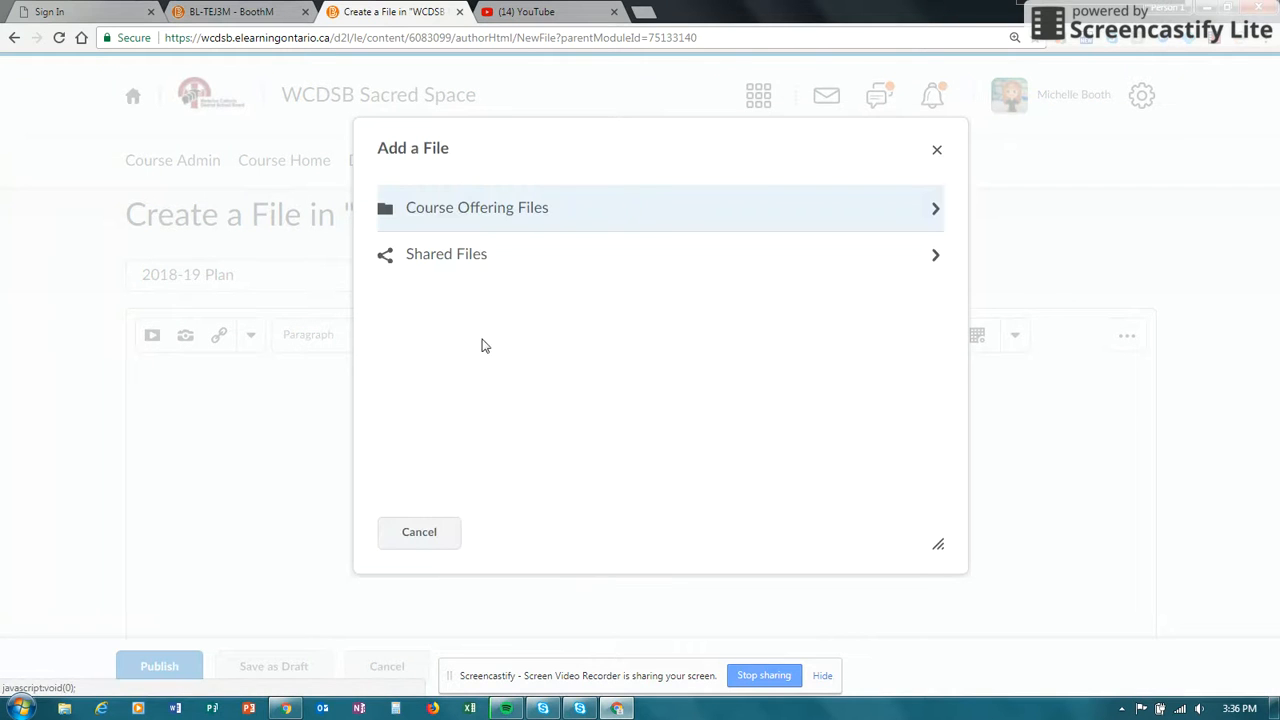
{"action": "left_click", "coordinate": [453, 258]}
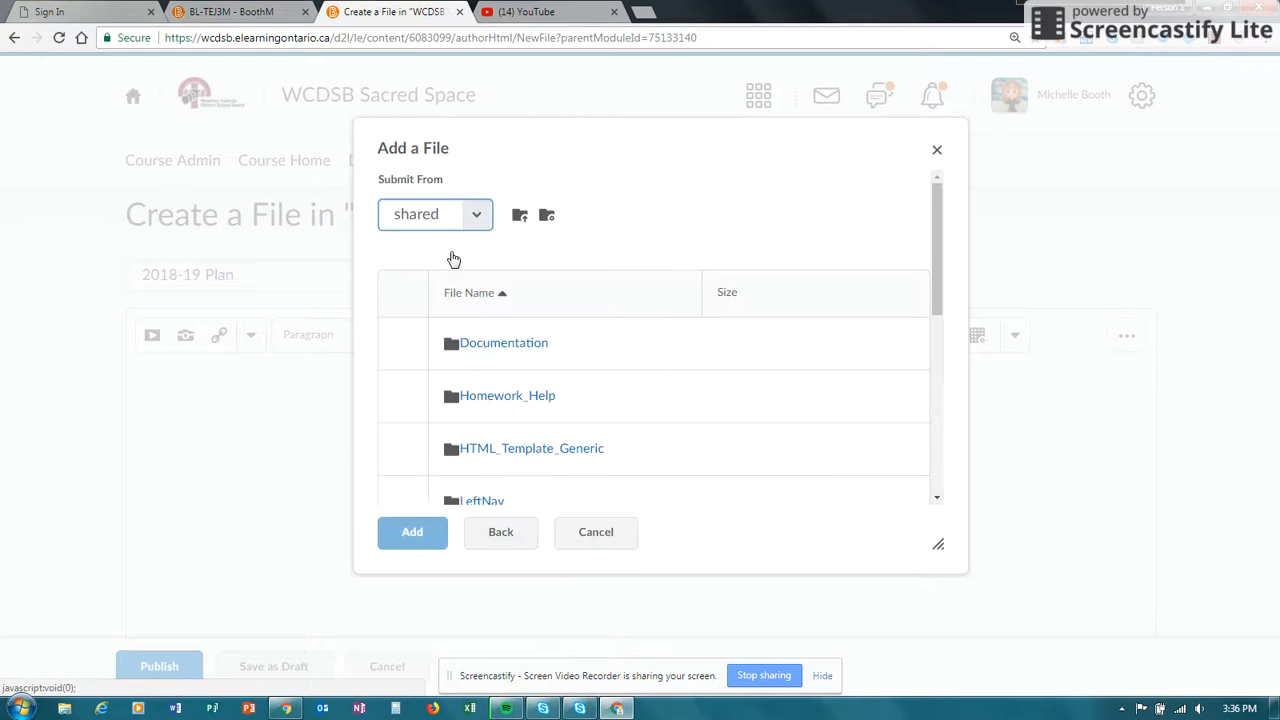
{"action": "left_click", "coordinate": [527, 450]}
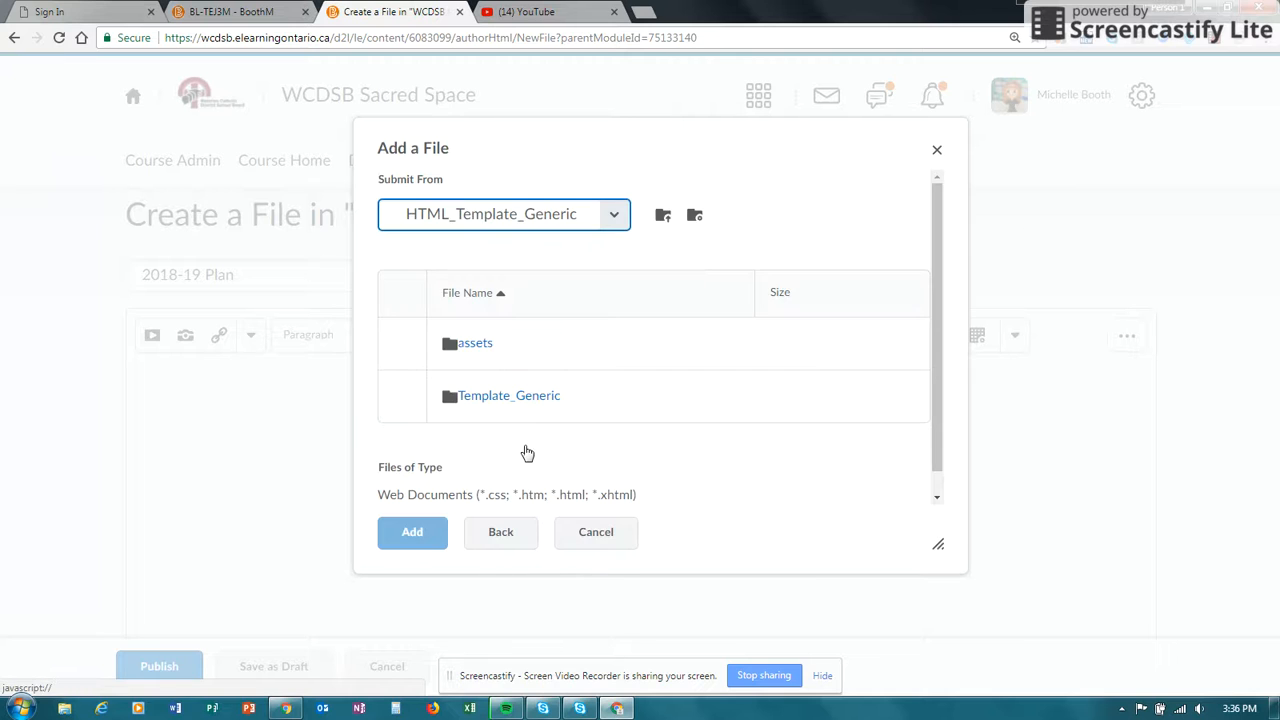
{"action": "left_click", "coordinate": [503, 400]}
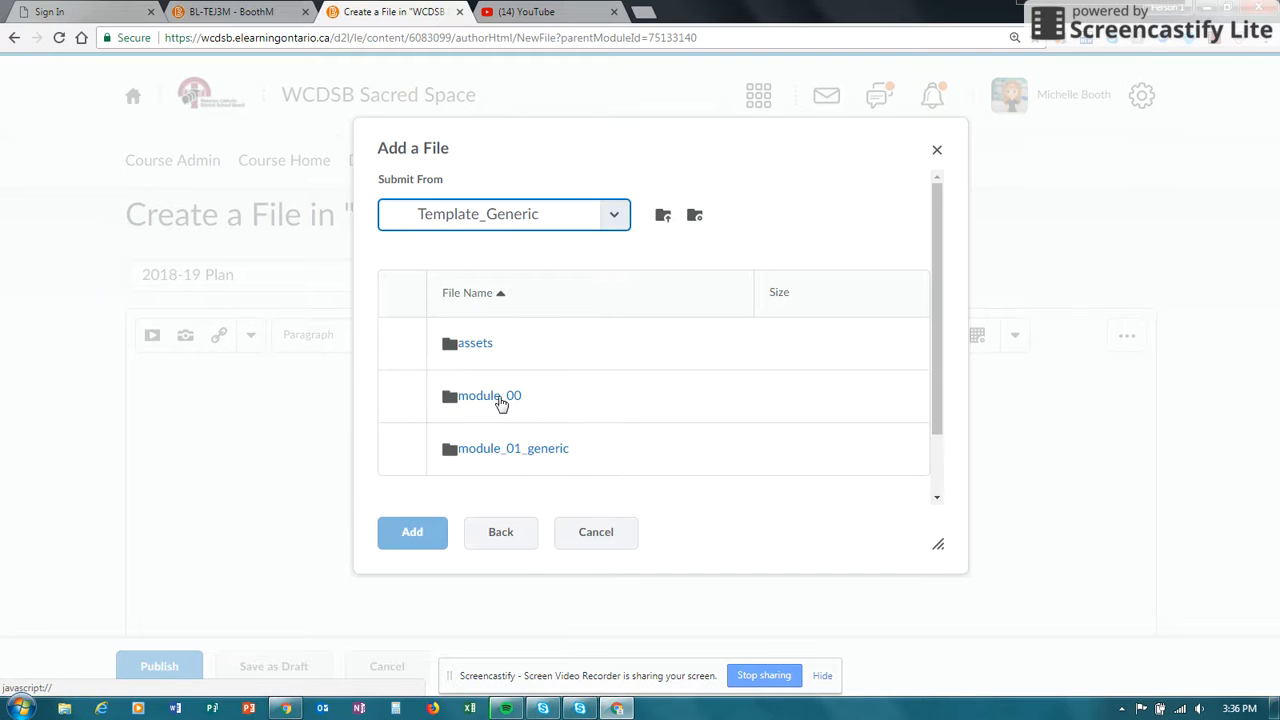
{"action": "left_click", "coordinate": [524, 452]}
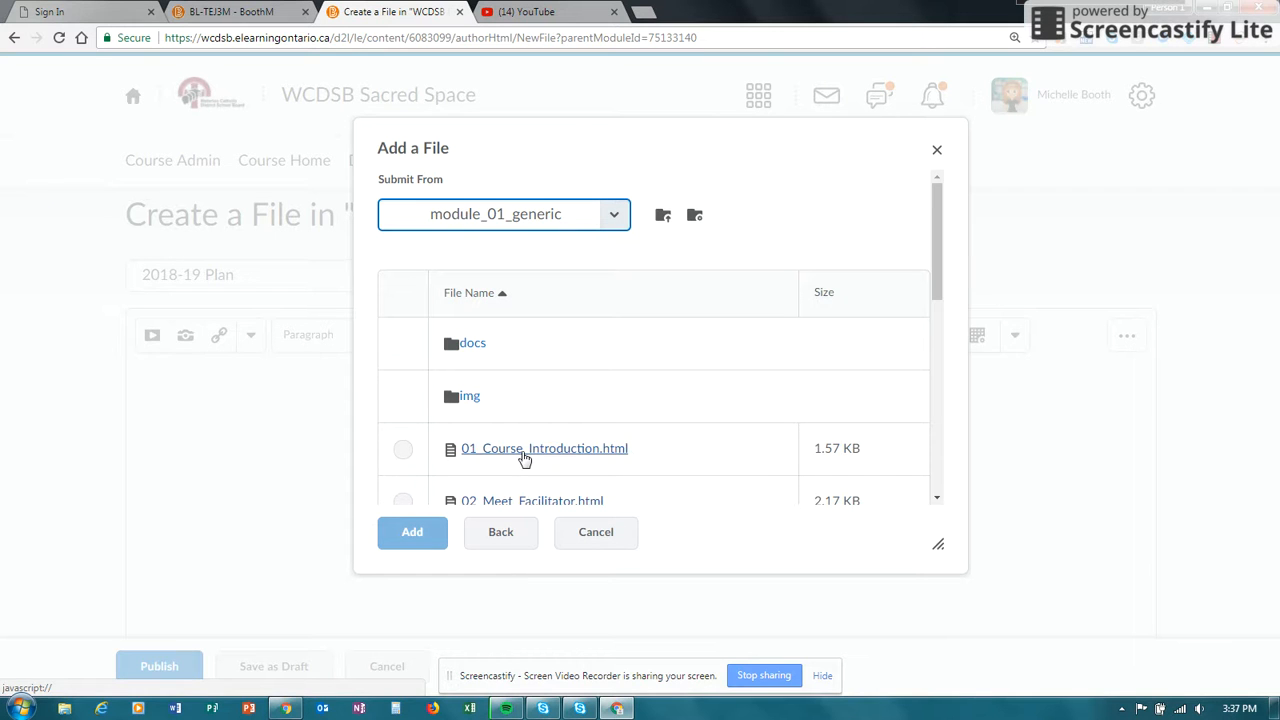
- Return to the BL-TEJ3M course and title its new document "Careers in IT"
{"action": "left_click", "coordinate": [213, 11]}
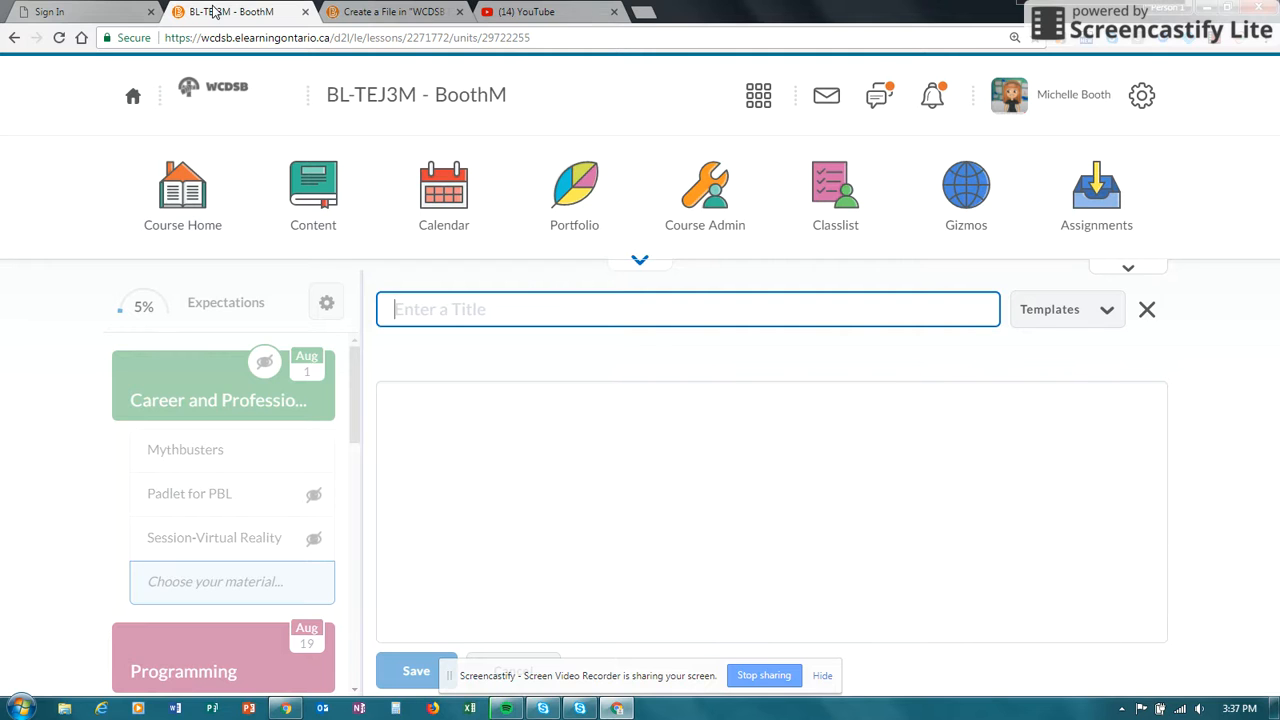
{"action": "type", "text": "Careers in IT"}
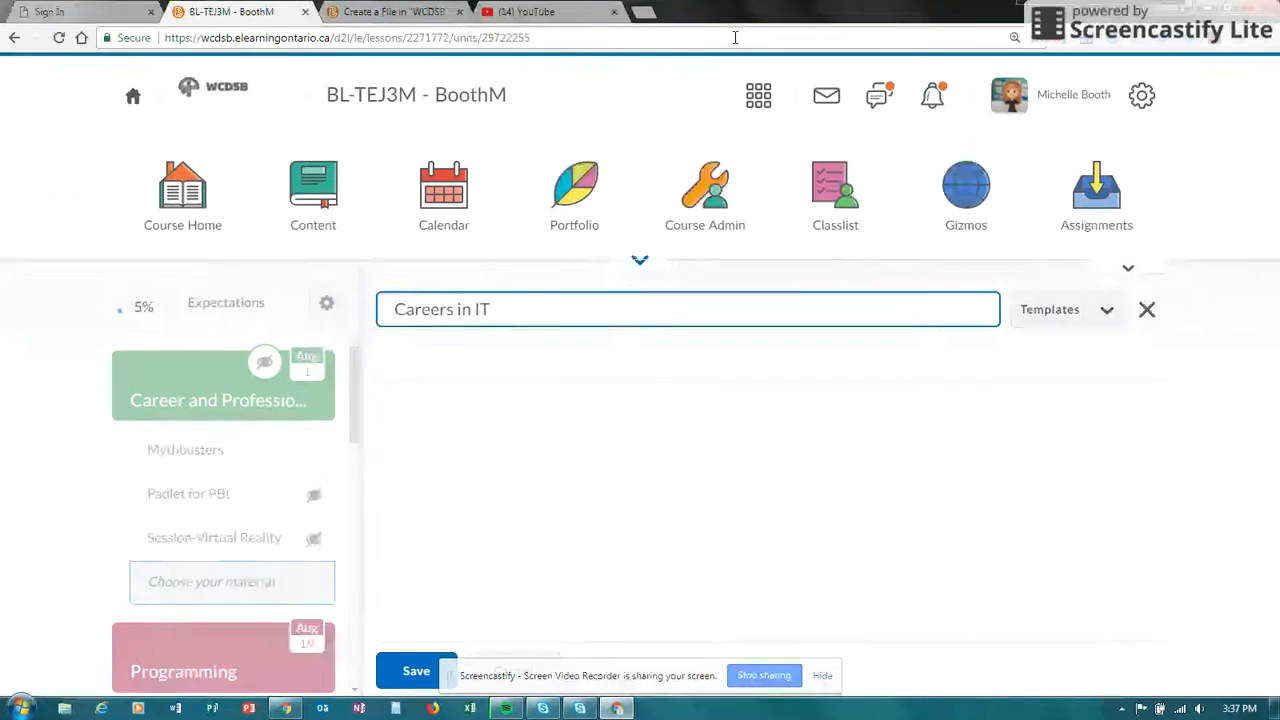
- Browse for a Careers in IT template in the shared module_01_generic folder, under HTML_Template_Generic and Template_Generic
{"action": "left_click", "coordinate": [1076, 326]}
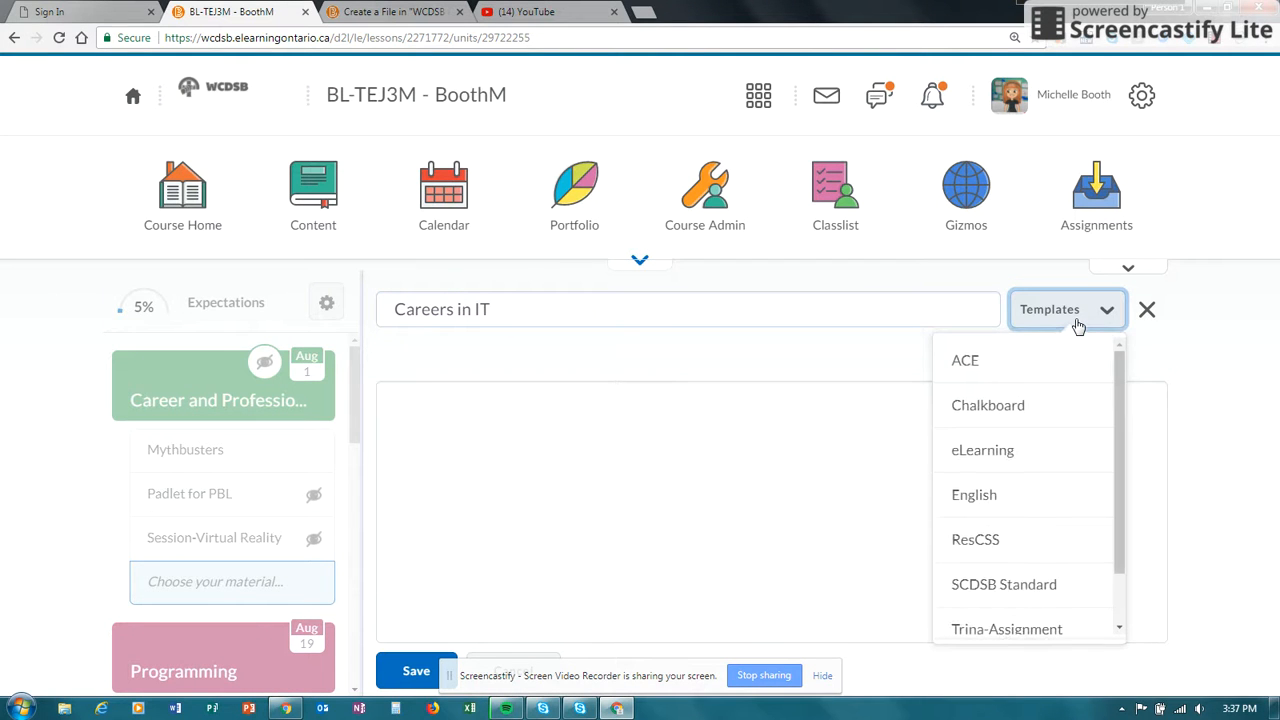
{"action": "scroll", "coordinate": [1114, 487], "scroll_direction": "down", "scroll_amount": 1}
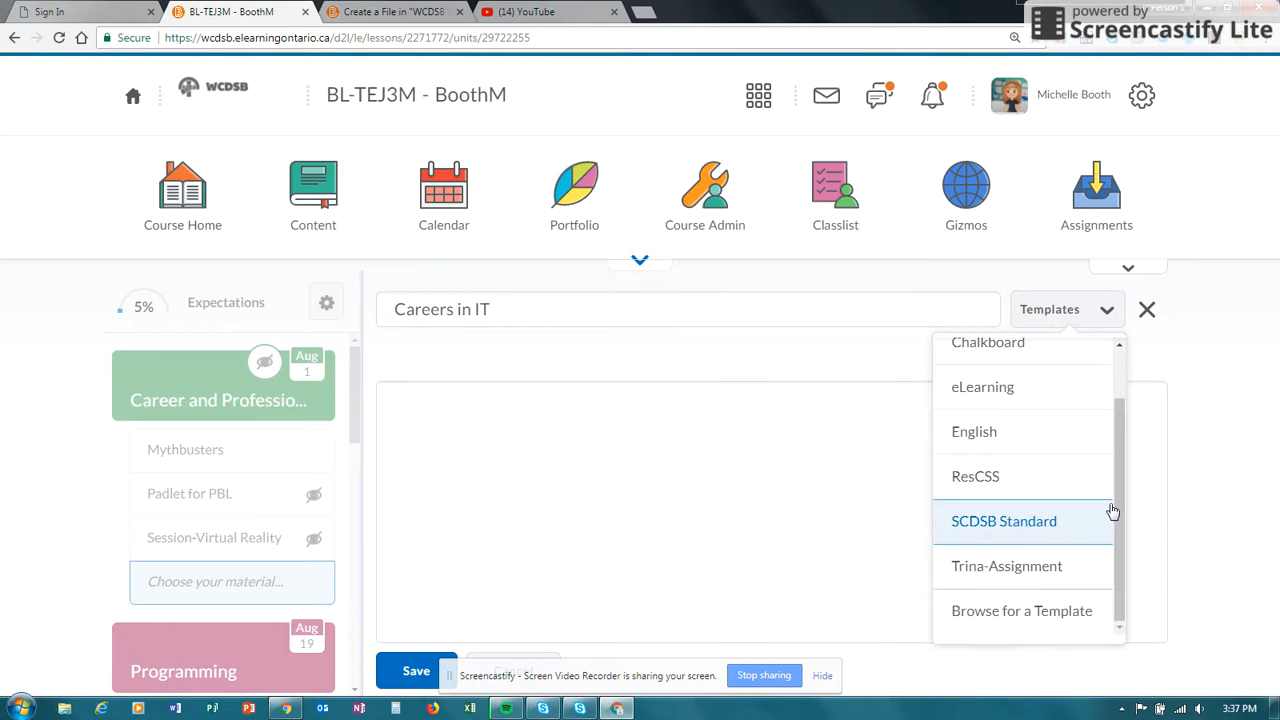
{"action": "left_click", "coordinate": [1018, 612]}
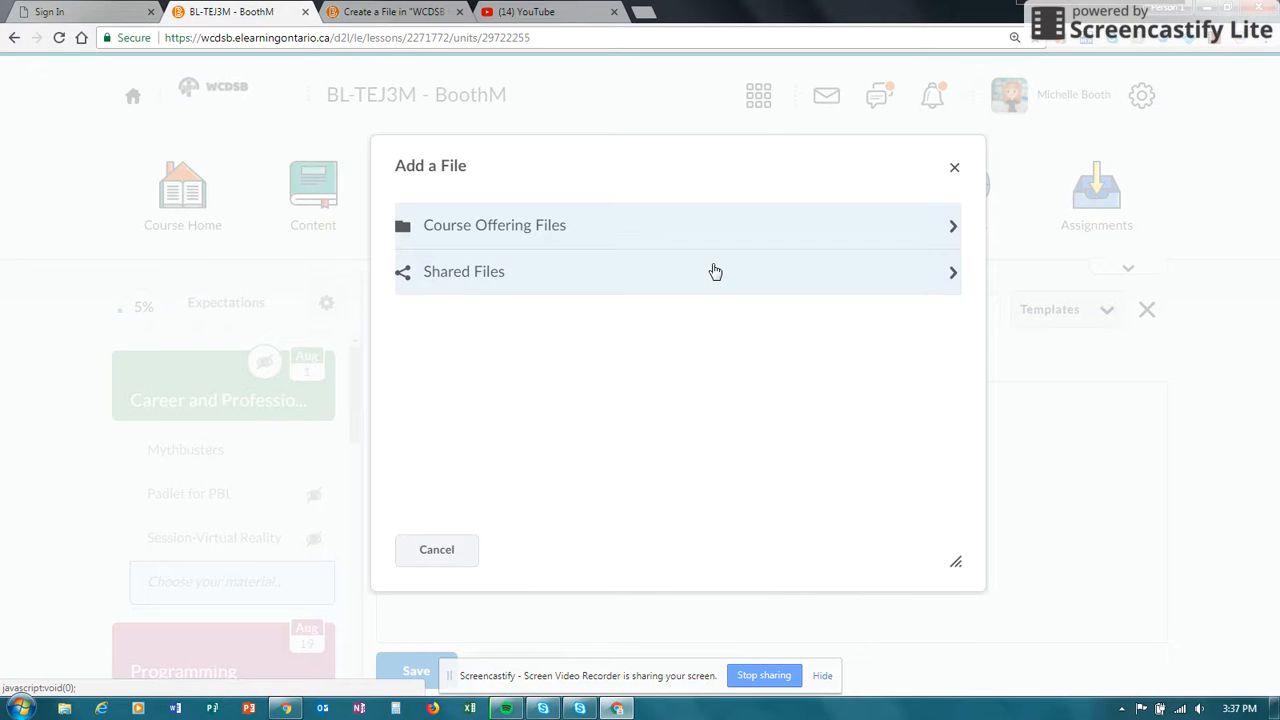
{"action": "left_click", "coordinate": [449, 277]}
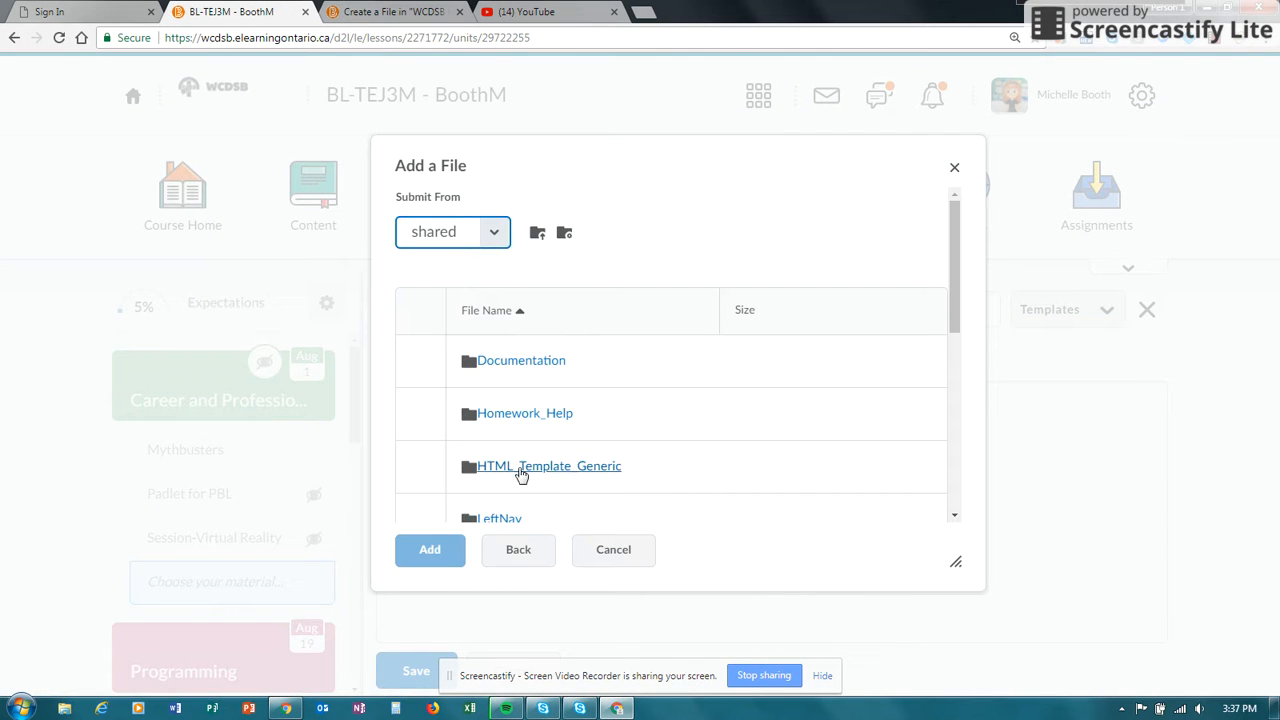
{"action": "left_click", "coordinate": [521, 470]}
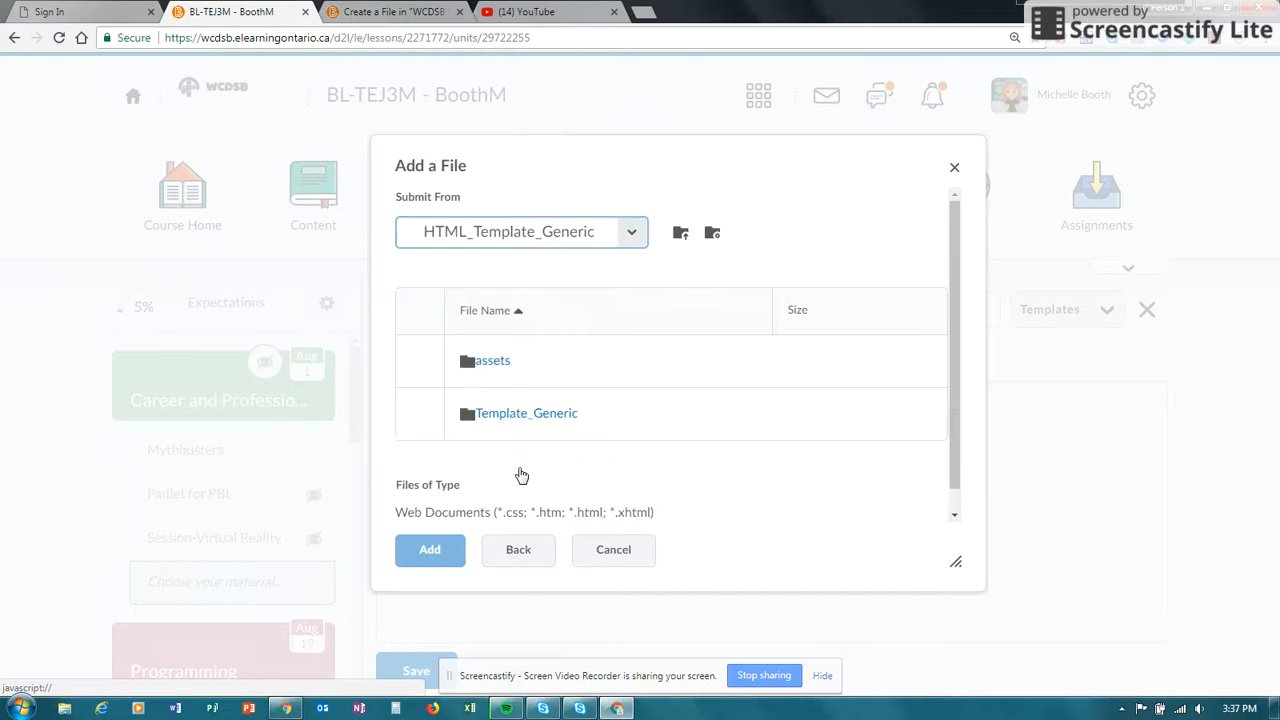
{"action": "left_click", "coordinate": [507, 423]}
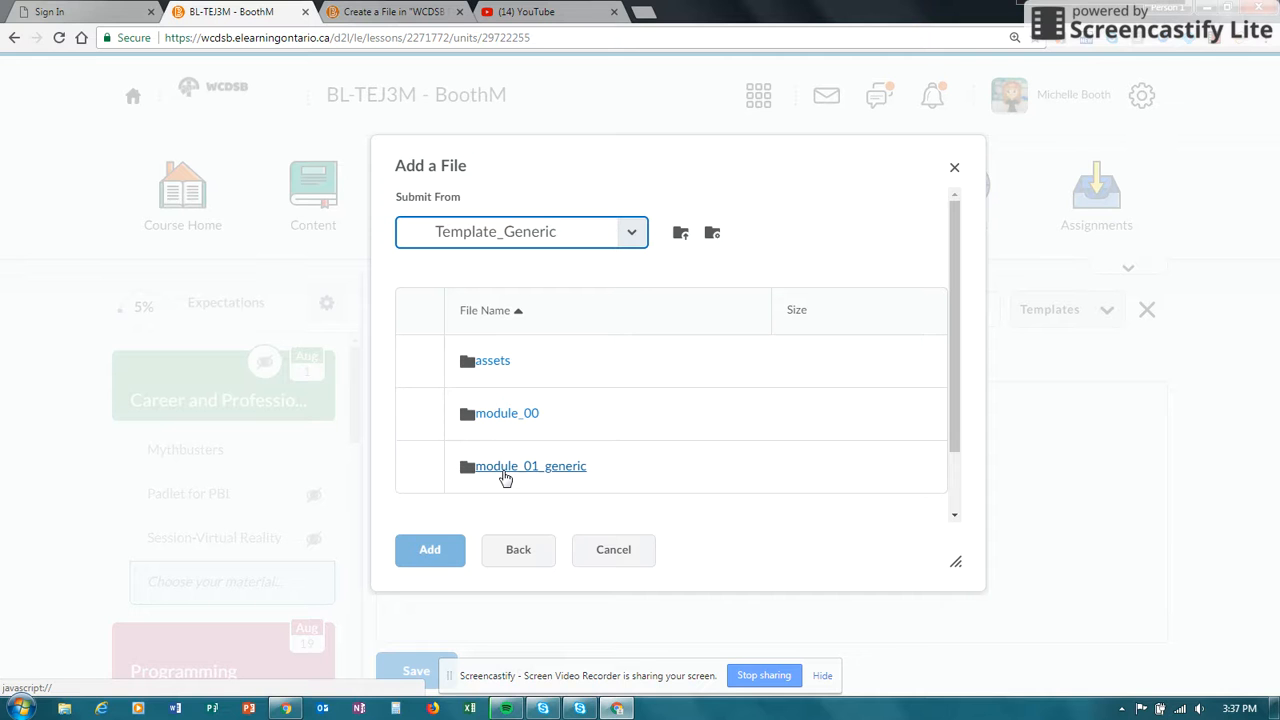
{"action": "left_click", "coordinate": [505, 478]}
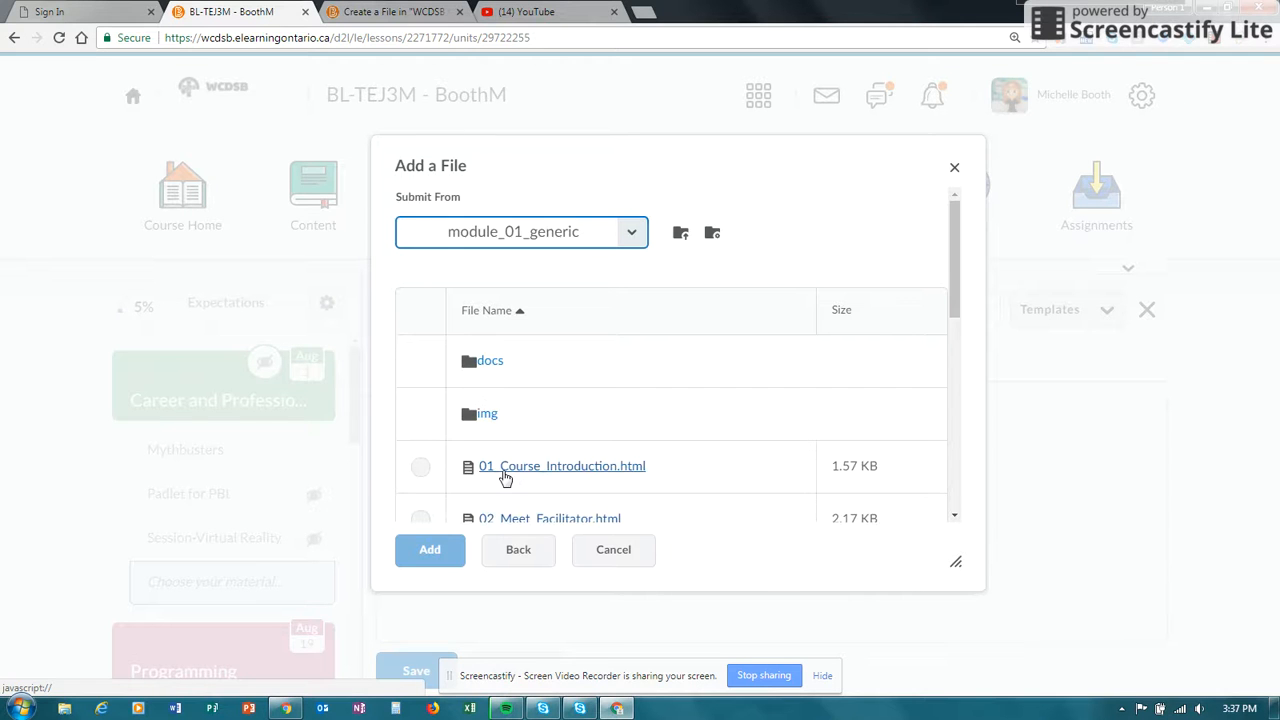
- Preview the 01_Course_Introduction.html and 02_Meet_Facilitator.html templates, closing each preview
{"action": "left_click_drag", "start_coordinate": [951, 258], "coordinate": [948, 304]}
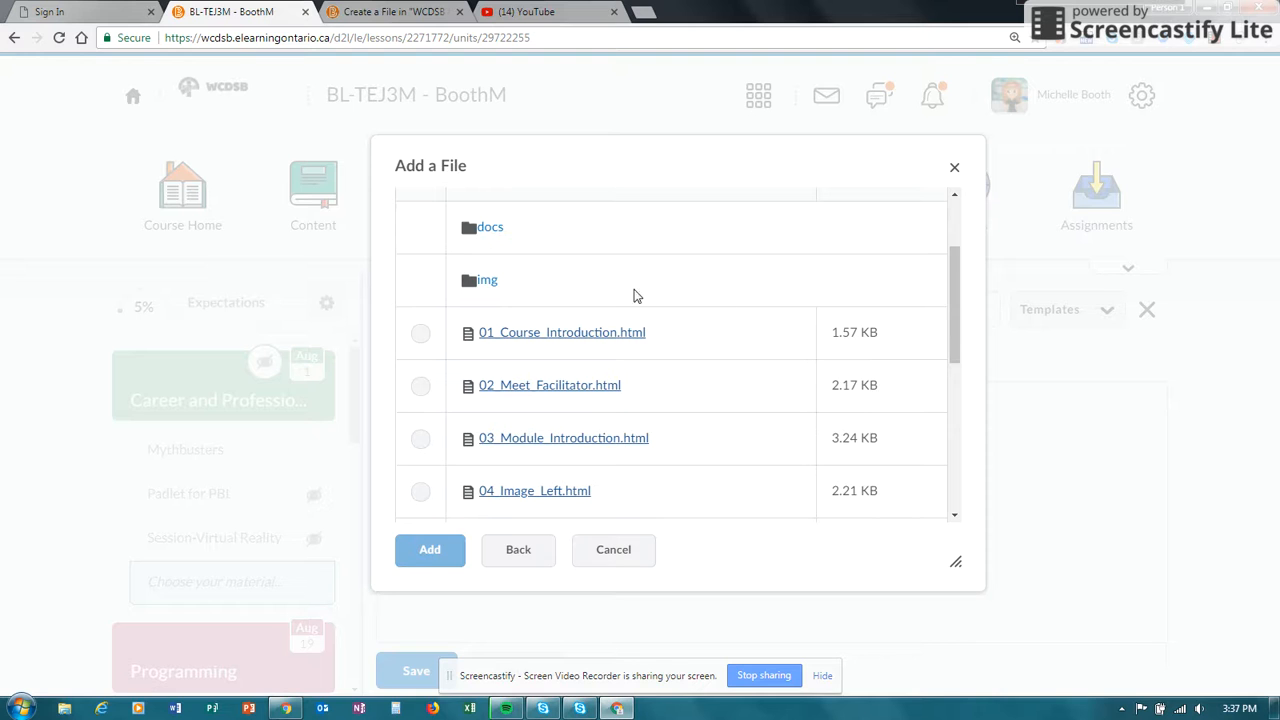
{"action": "left_click", "coordinate": [549, 334]}
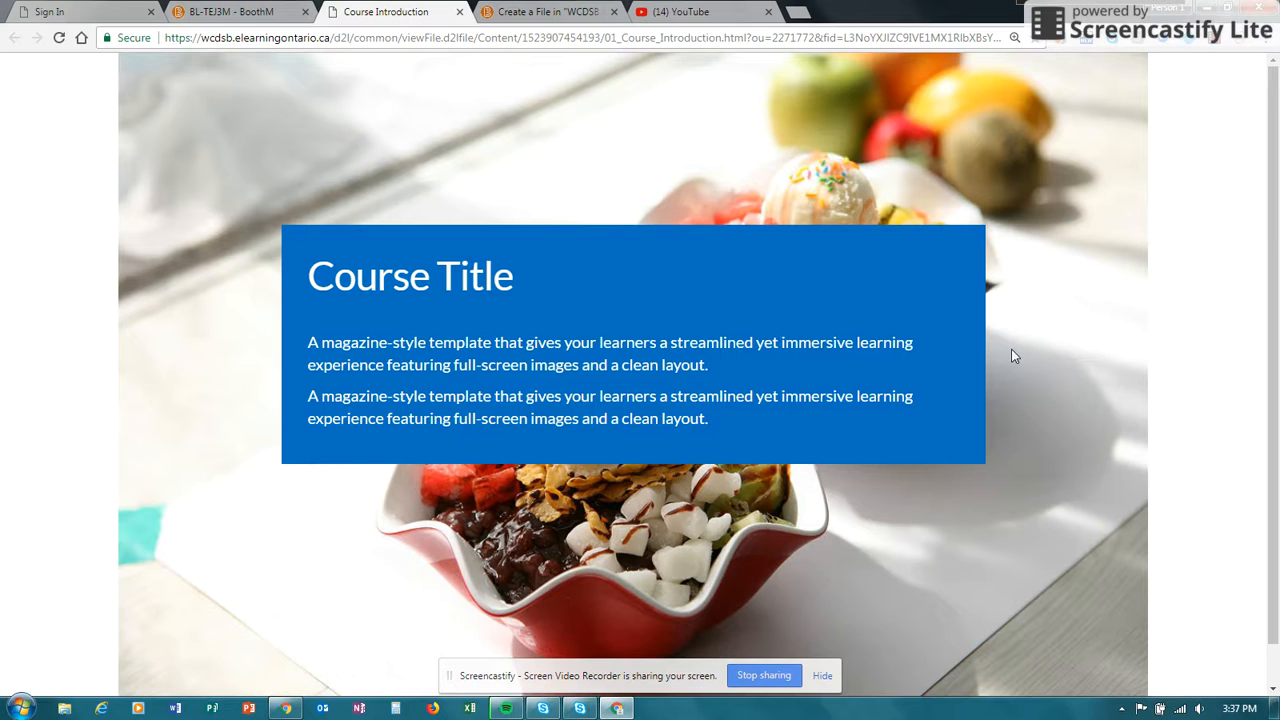
{"action": "scroll", "coordinate": [1270, 400], "scroll_direction": "down", "scroll_amount": 1}
{"action": "scroll", "coordinate": [1271, 260], "scroll_direction": "up", "scroll_amount": 1}
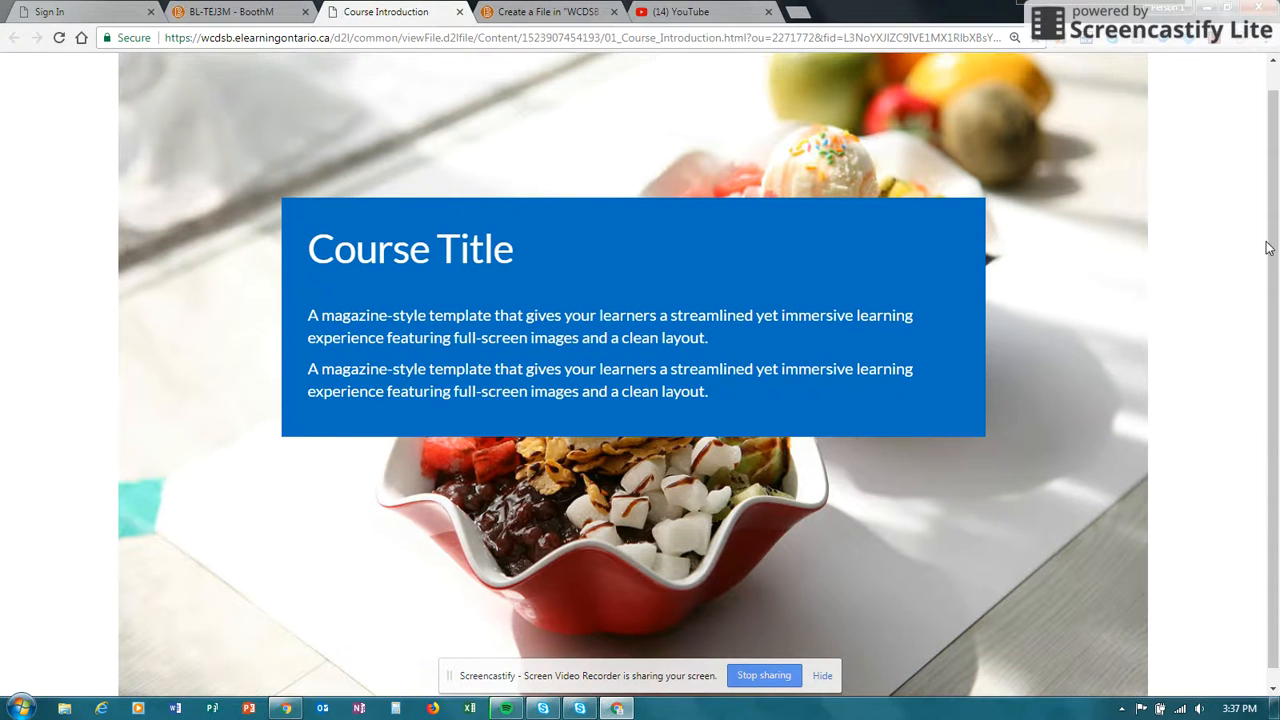
{"action": "left_click", "coordinate": [459, 12]}
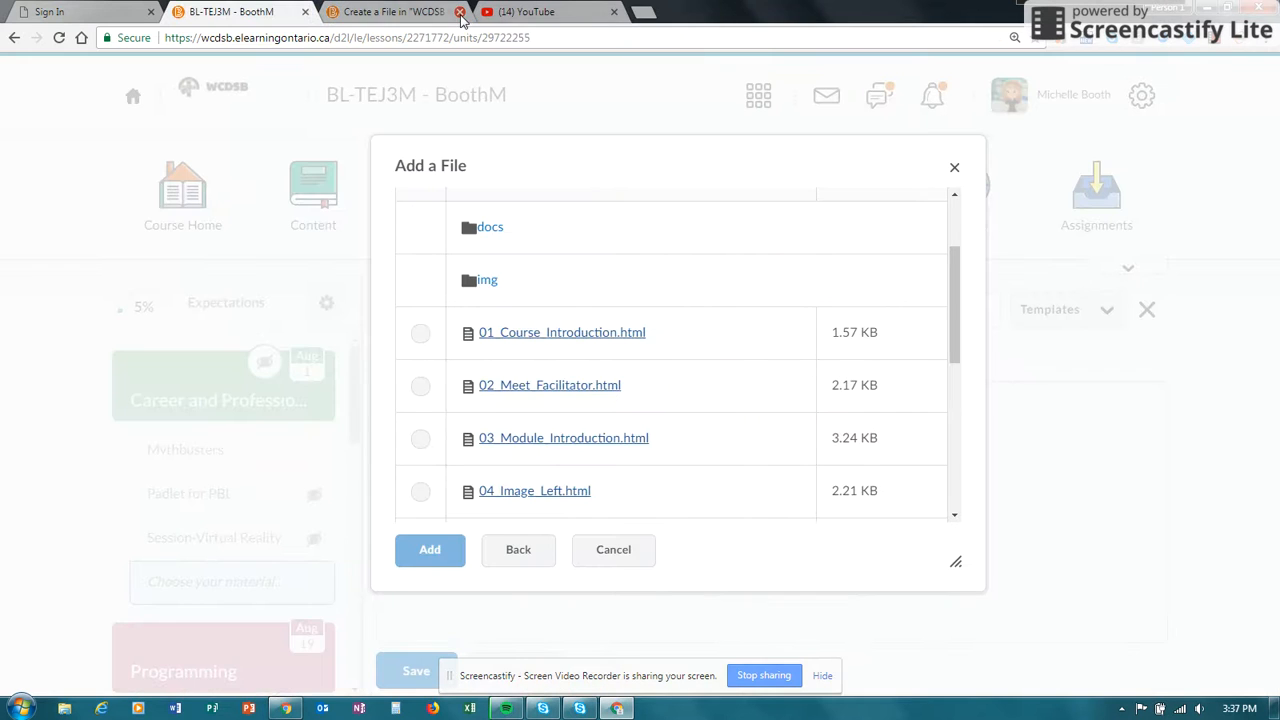
{"action": "left_click", "coordinate": [540, 389]}
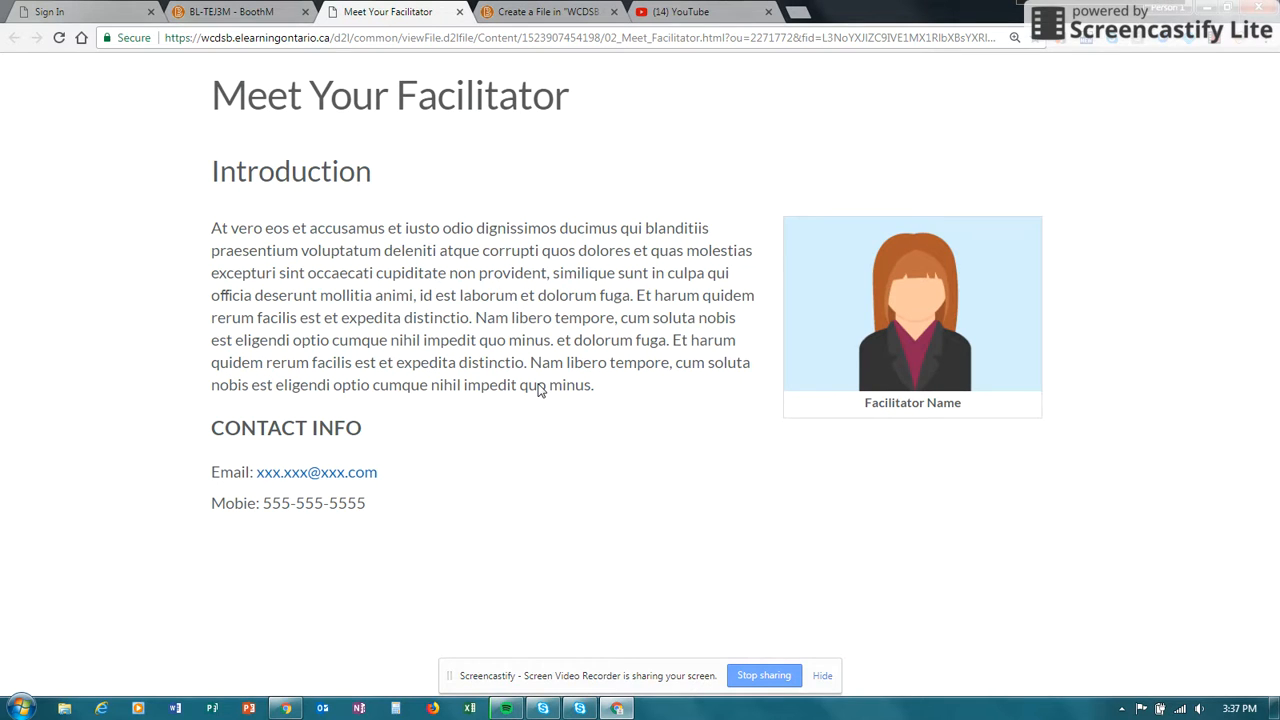
{"action": "left_click", "coordinate": [460, 12]}
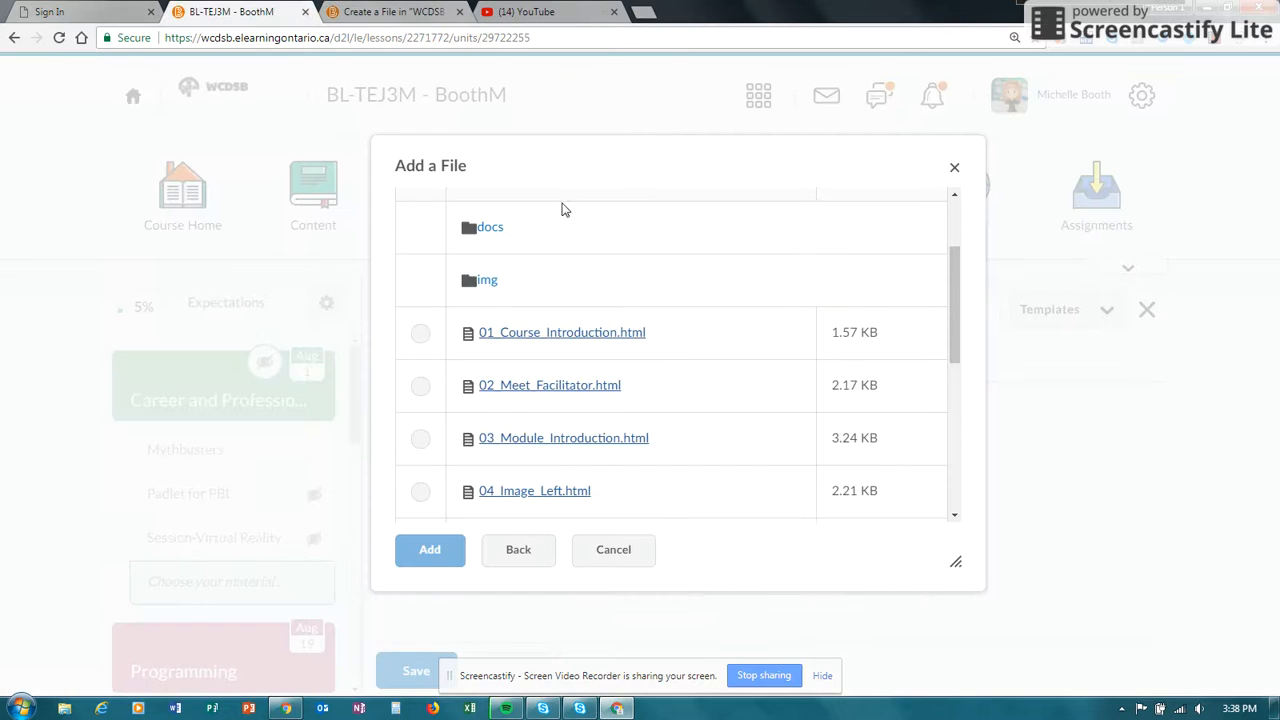
- Apply the 02_Meet_Facilitator.html template to the Careers in IT document
{"action": "left_click_drag", "start_coordinate": [957, 306], "coordinate": [955, 343]}
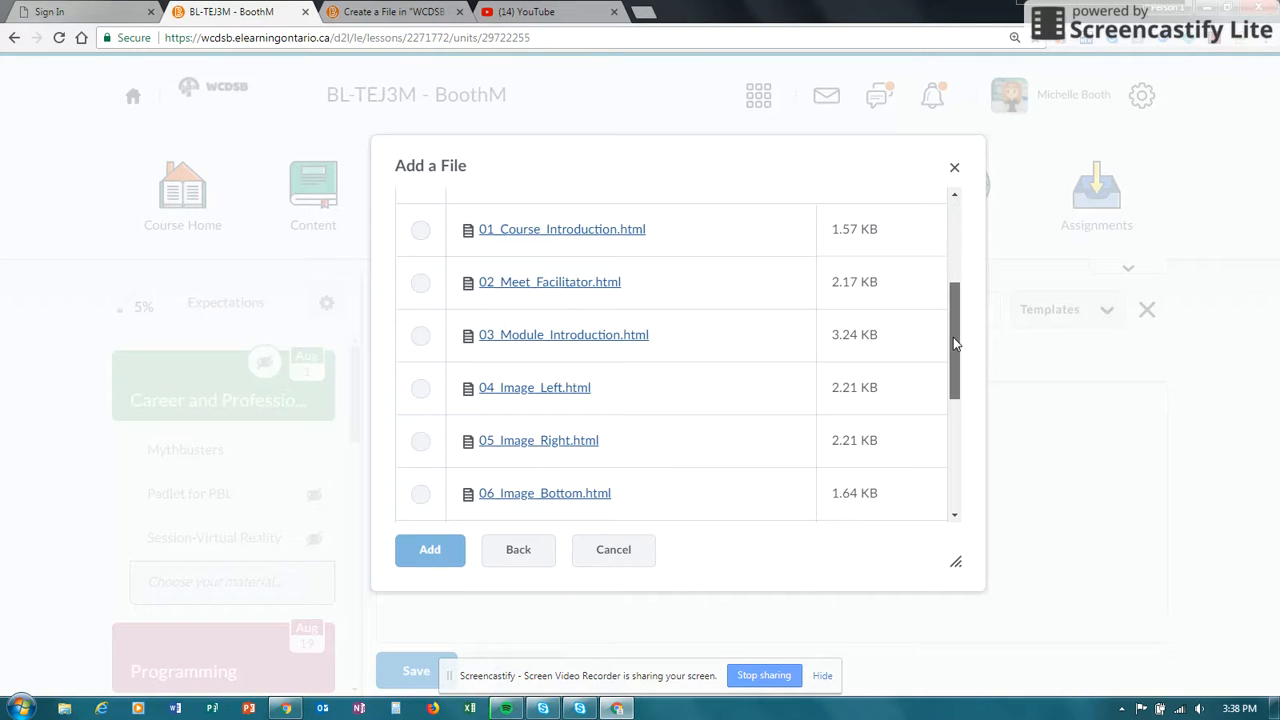
{"action": "left_click", "coordinate": [420, 283]}
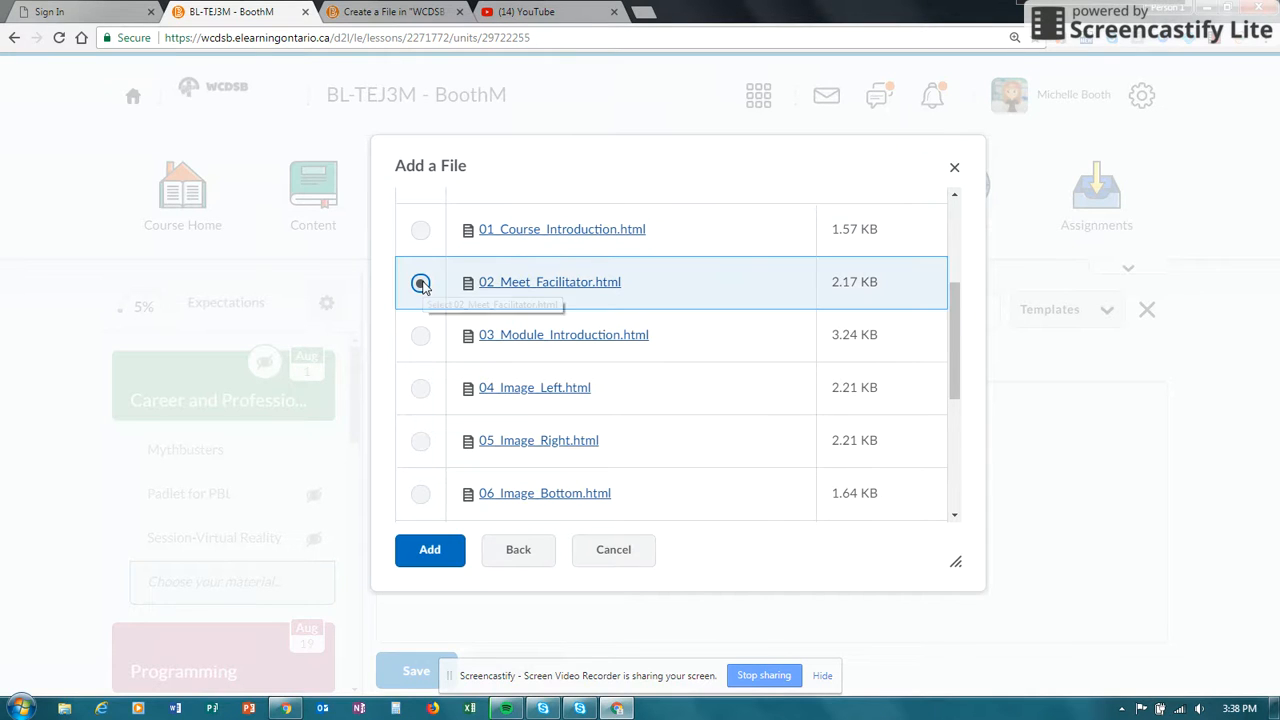
{"action": "left_click", "coordinate": [430, 551]}
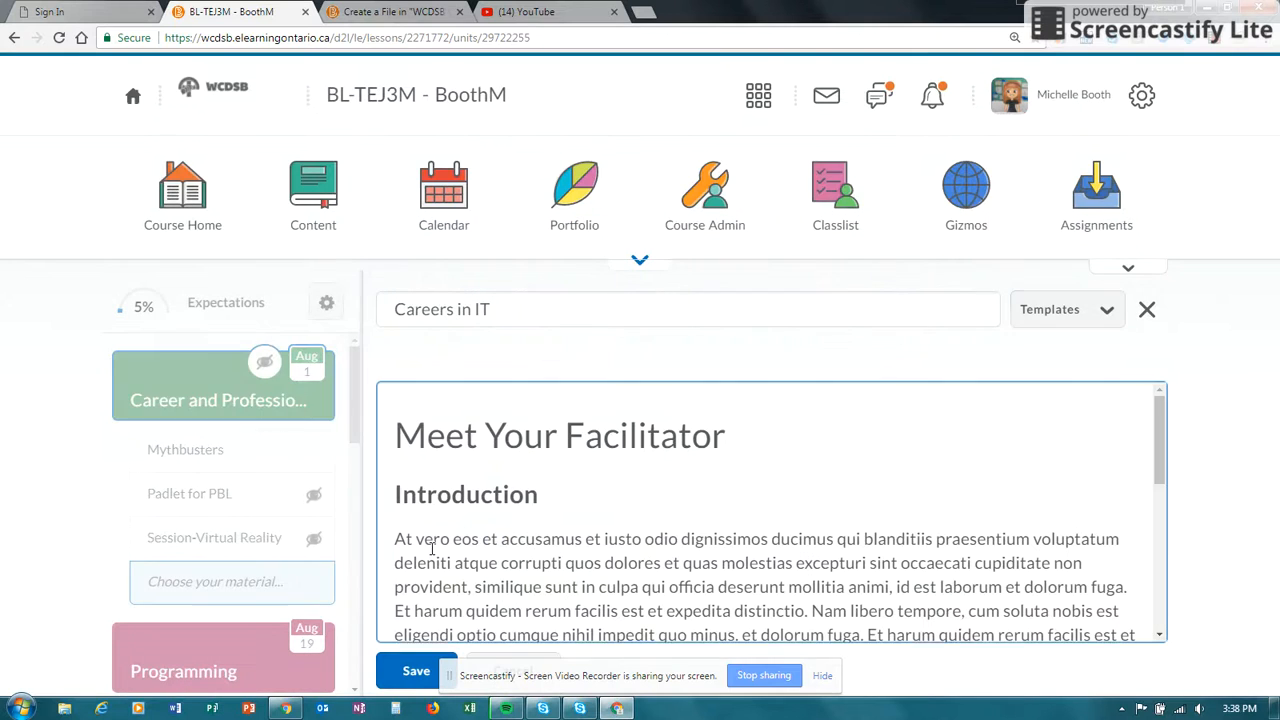
- Change the word "Facilitator" in the page's main heading to "Teacher"
{"action": "left_click_drag", "start_coordinate": [1158, 434], "coordinate": [1163, 435]}
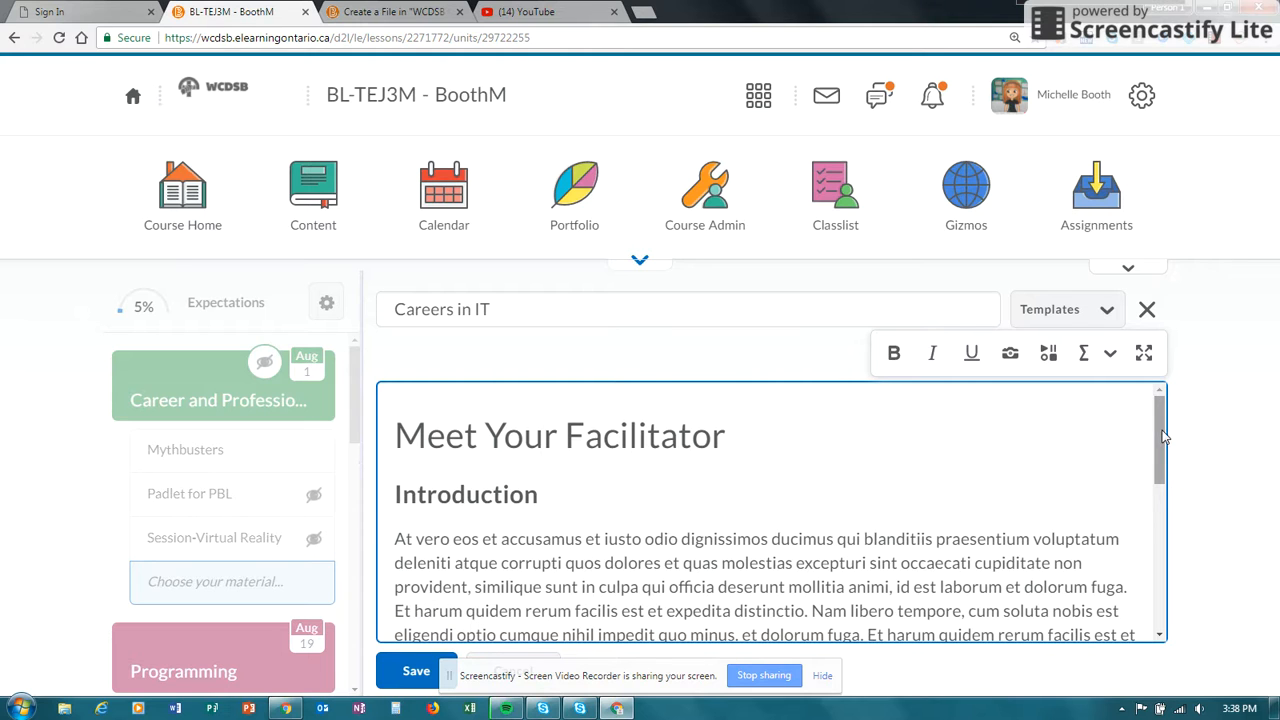
{"action": "left_click", "coordinate": [728, 432]}
{"action": "left_click_drag", "start_coordinate": [730, 433], "coordinate": [588, 437]}
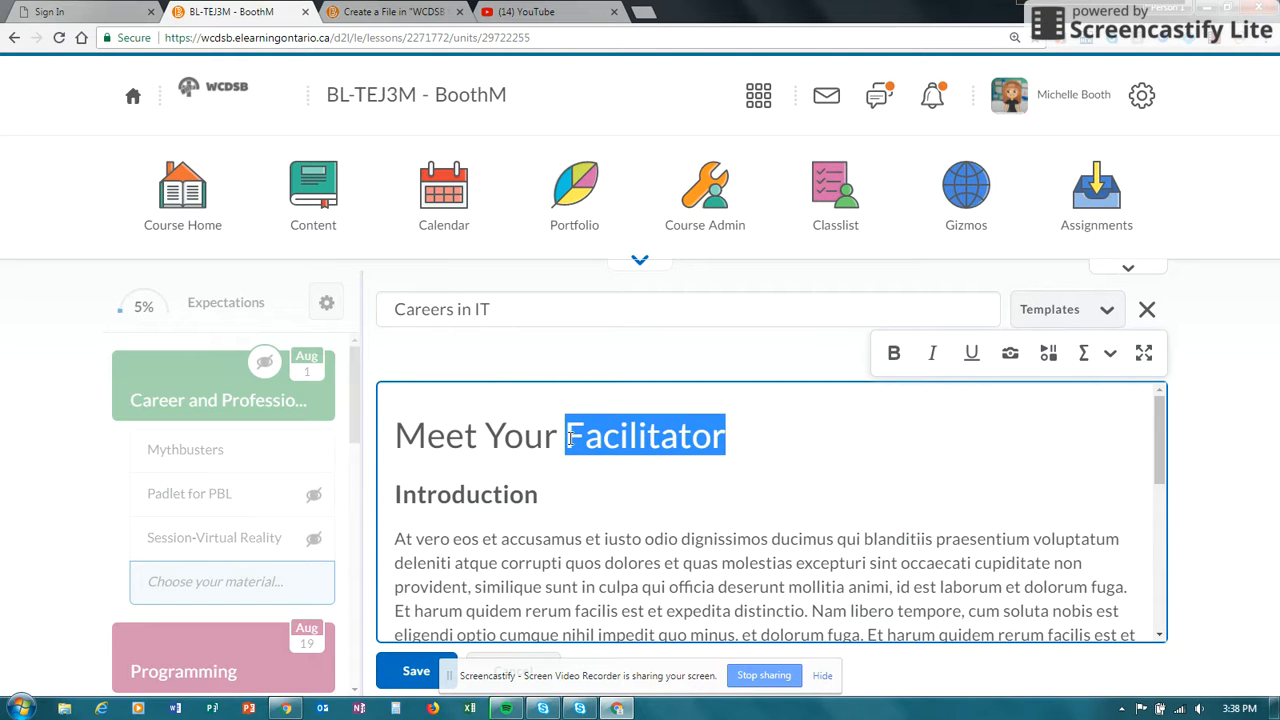
{"action": "type", "text": "Teacher"}
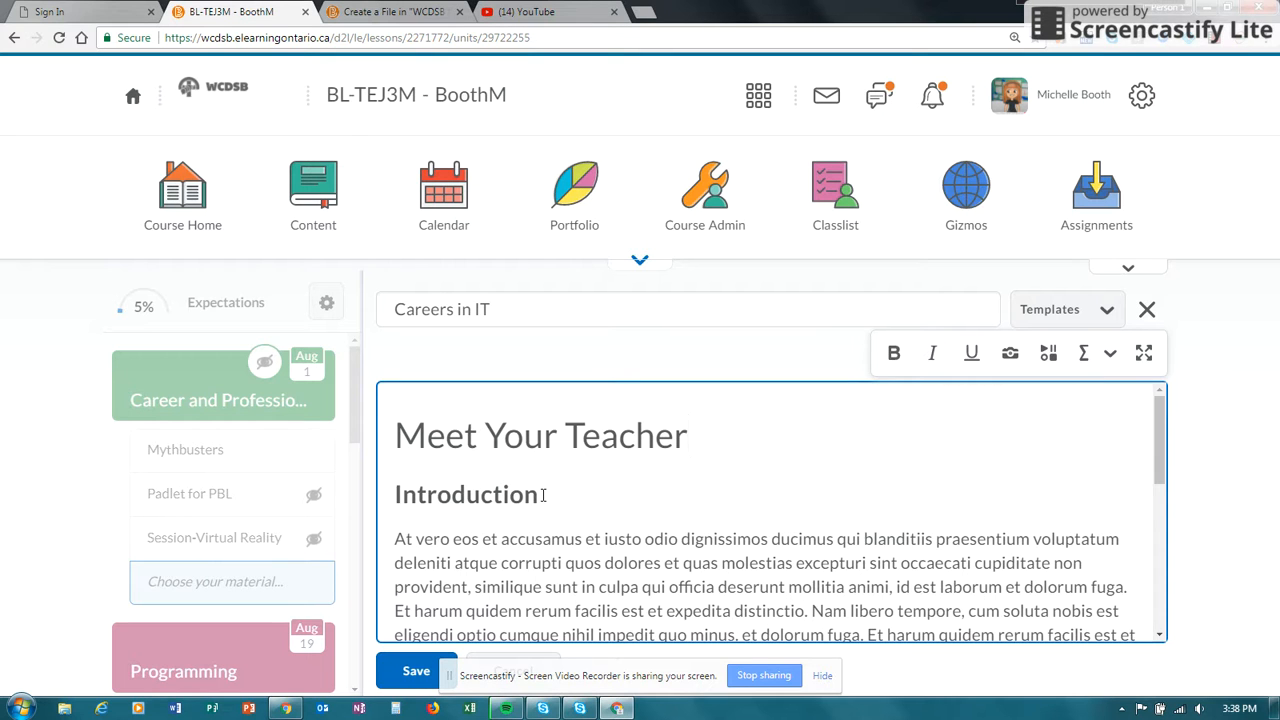
- Replace the placeholder paragraph under Introduction with "I will be your teacher this semester."
{"action": "scroll", "coordinate": [1158, 476], "scroll_direction": "down", "scroll_amount": 1}
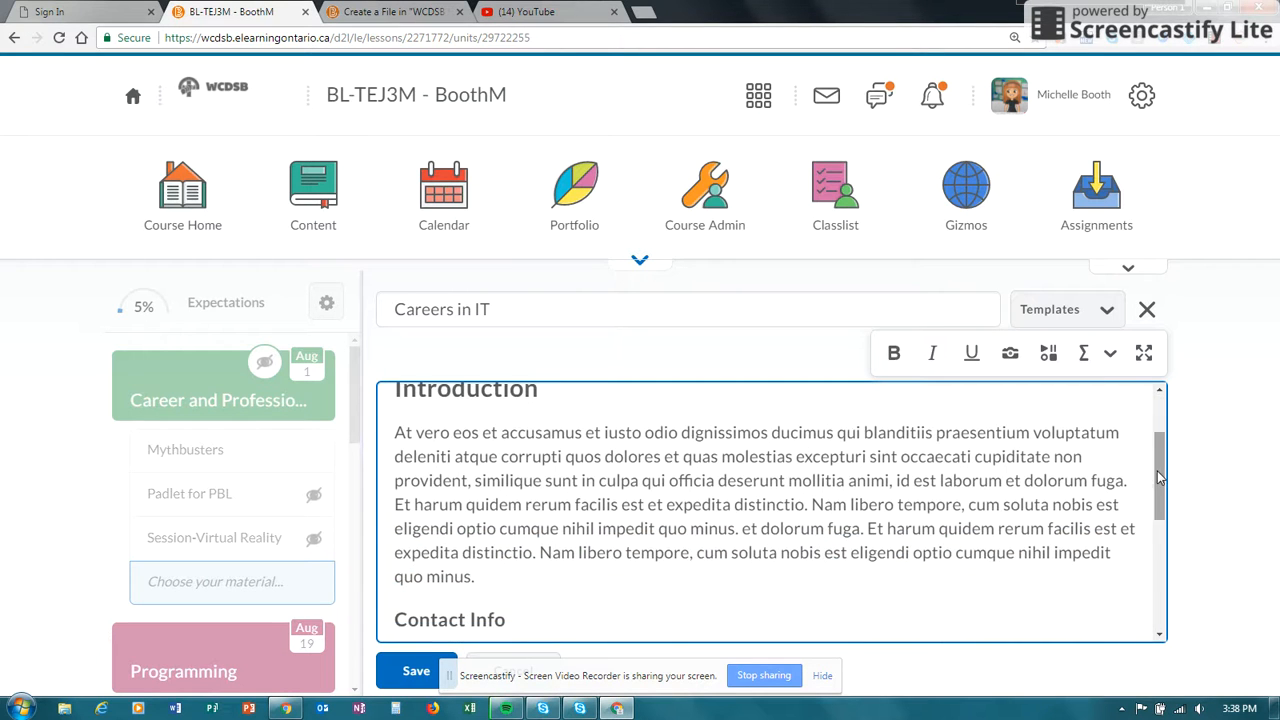
{"action": "left_click_drag", "start_coordinate": [488, 577], "coordinate": [388, 433]}
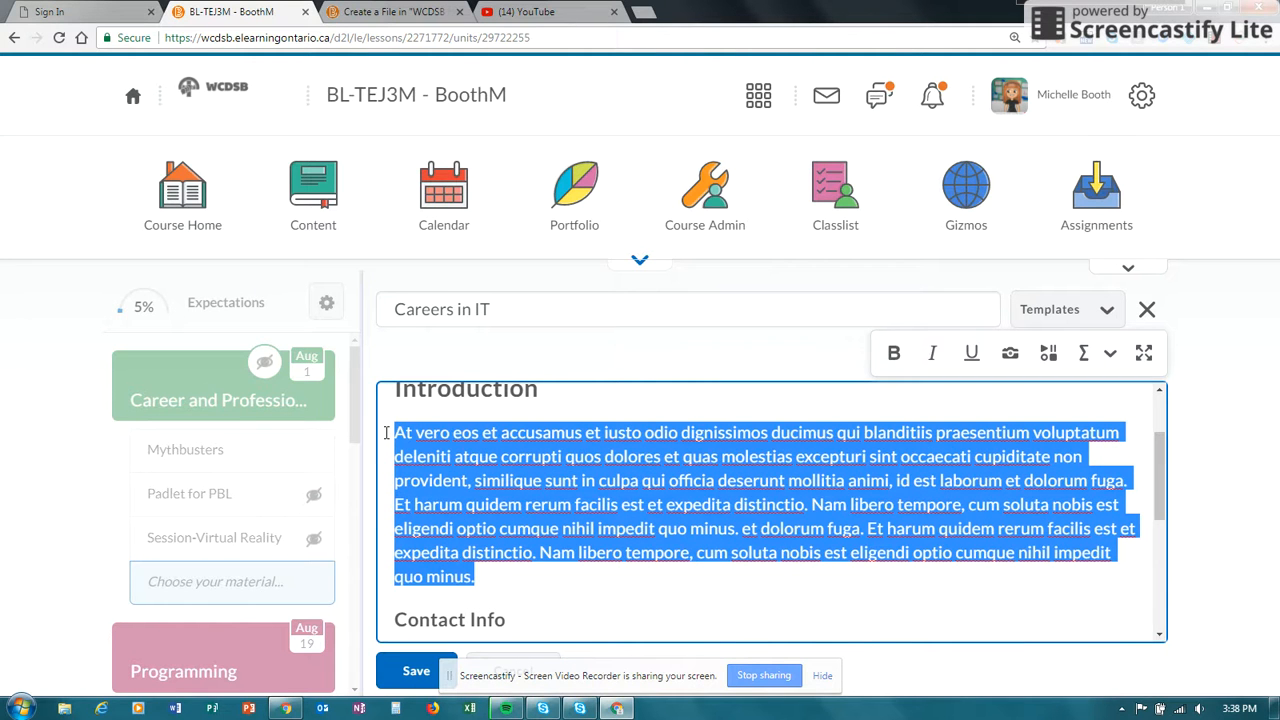
{"action": "type", "text": "I will be your teac"}
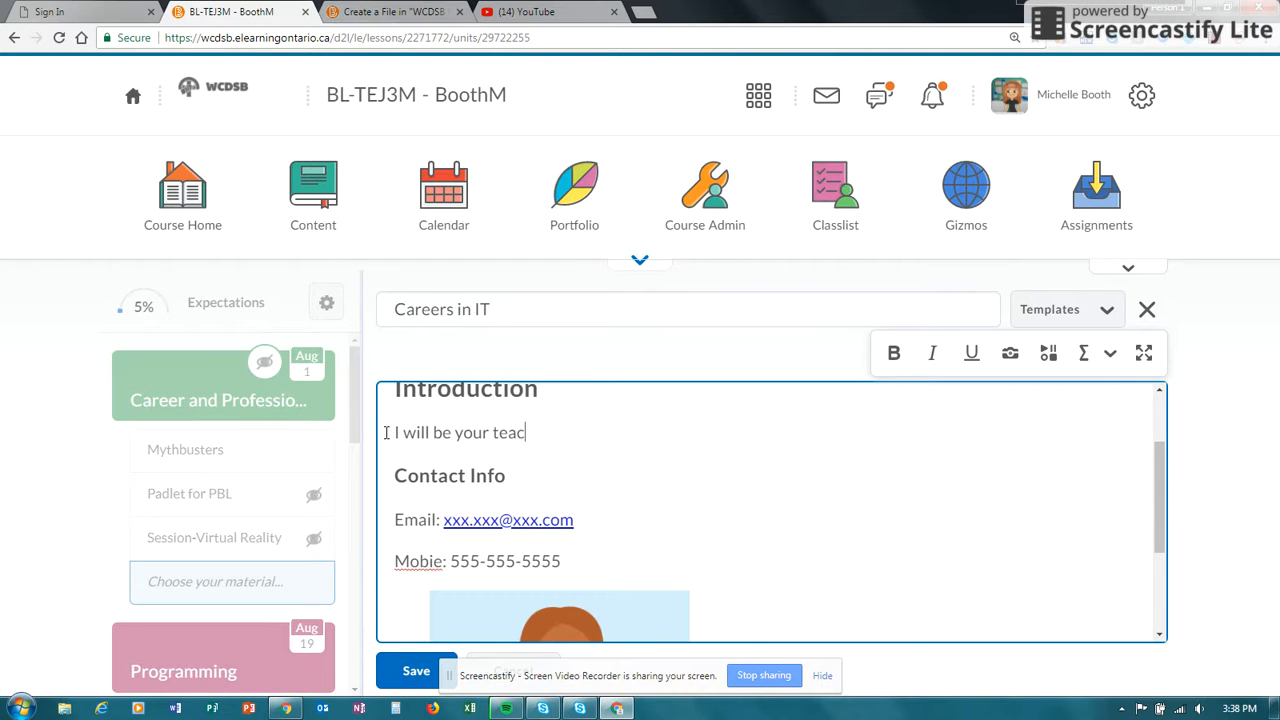
{"action": "type", "text": "her this semester"}
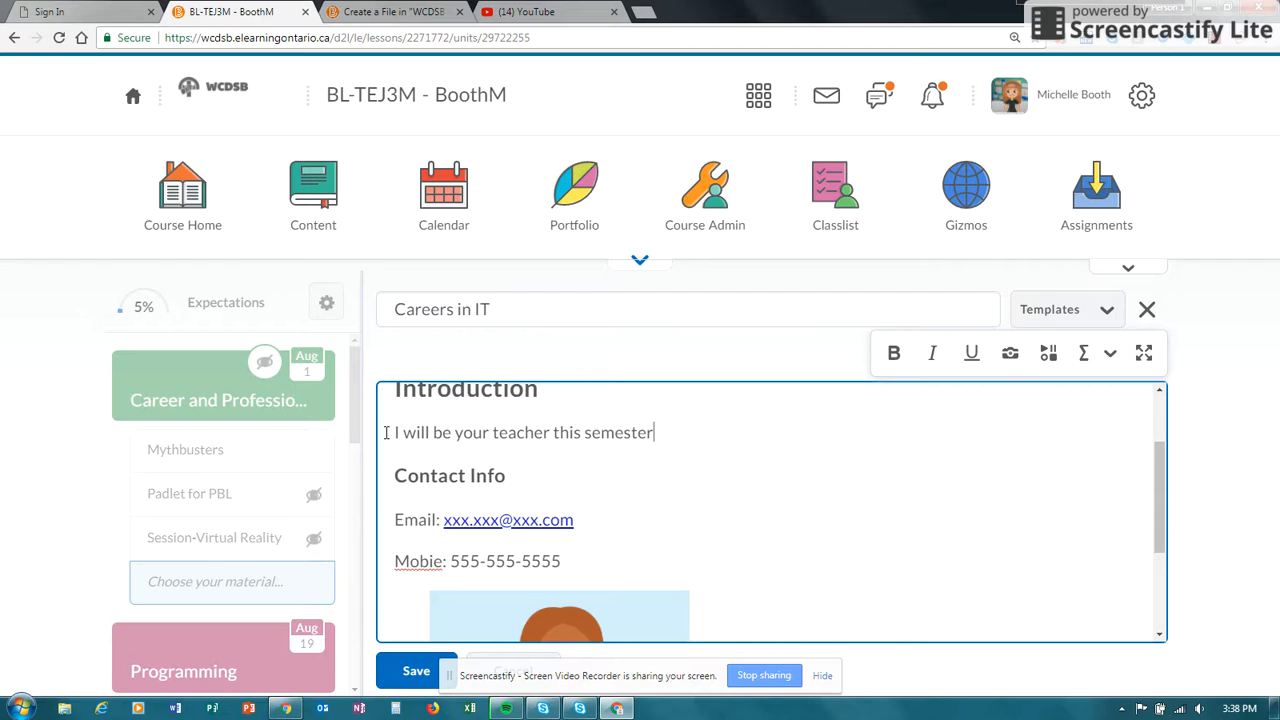
{"action": "type", "text": ".  "}
{"action": "type", "text": "My"}
- Continue the introduction paragraph with "I have worked at St. A for 10 years including coaching robotics and other teams."
{"action": "key", "text": "BackSpace"}
{"action": "key", "text": "BackSpace"}
{"action": "type", "text": "I have worked at "}
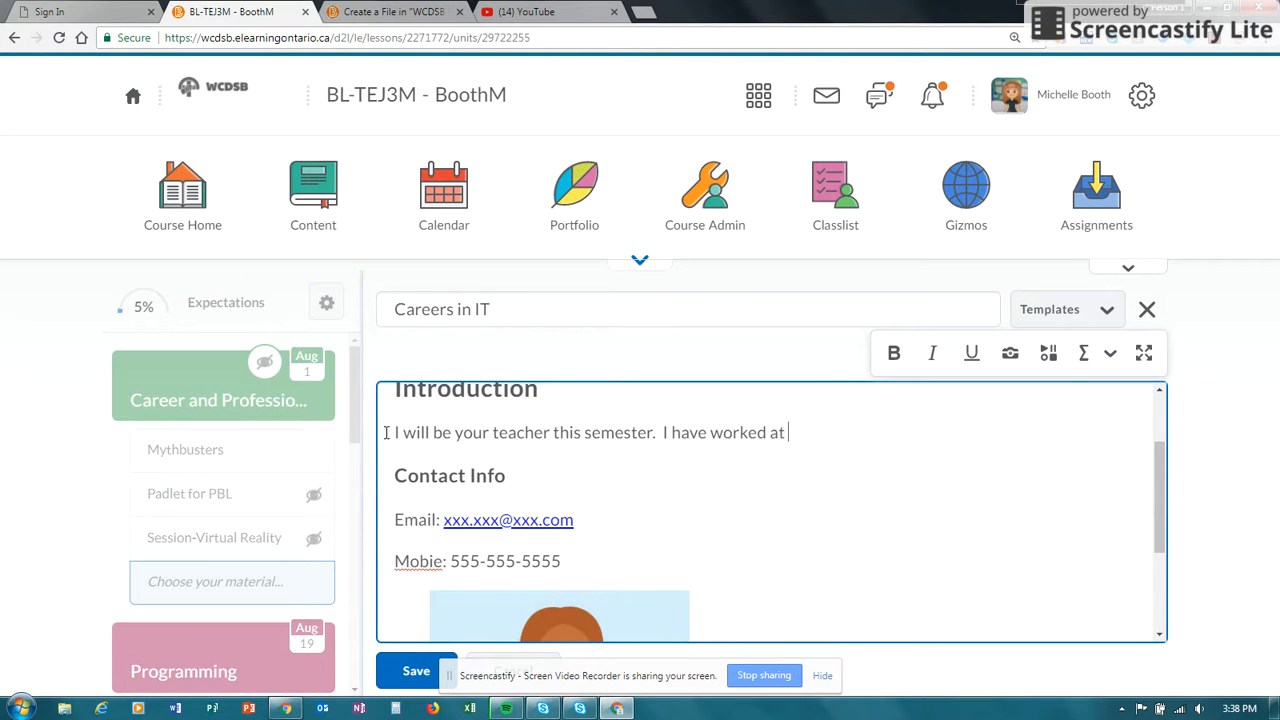
{"action": "type", "text": "St. A for 10 years"}
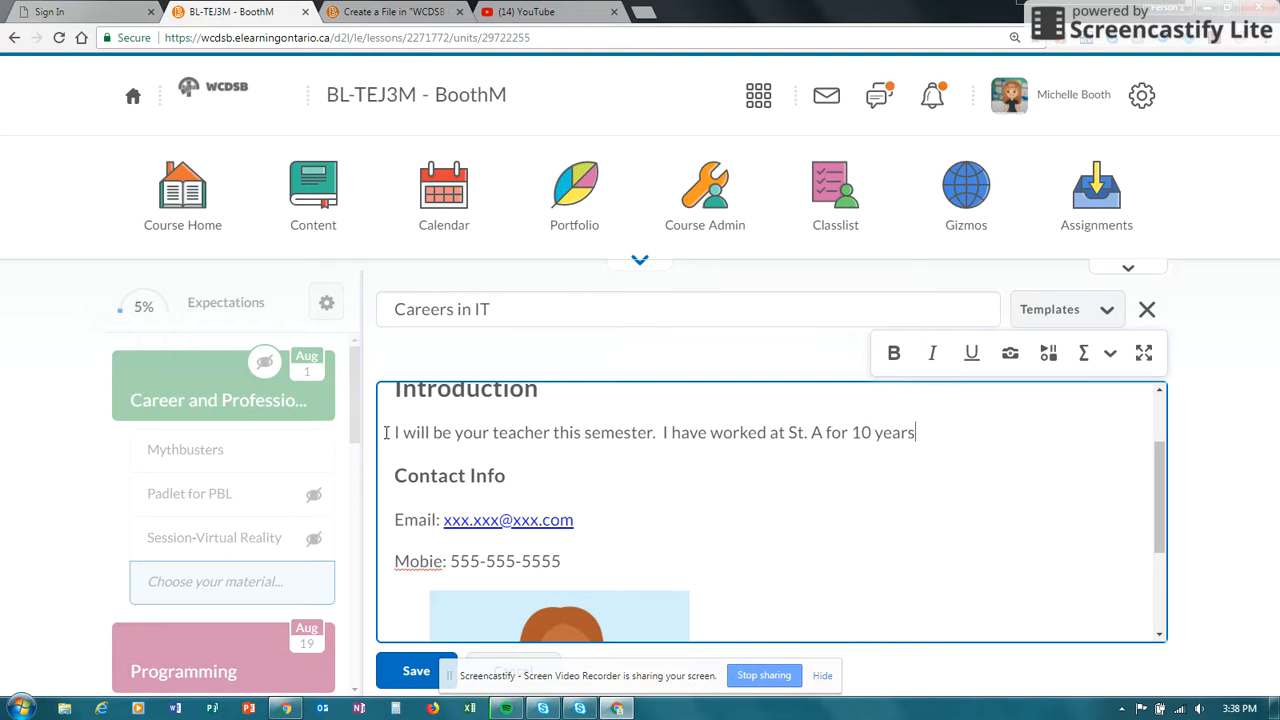
{"action": "type", "text": " including coad"}
{"action": "key", "text": "BackSpace"}
{"action": "type", "text": "ching robotics"}
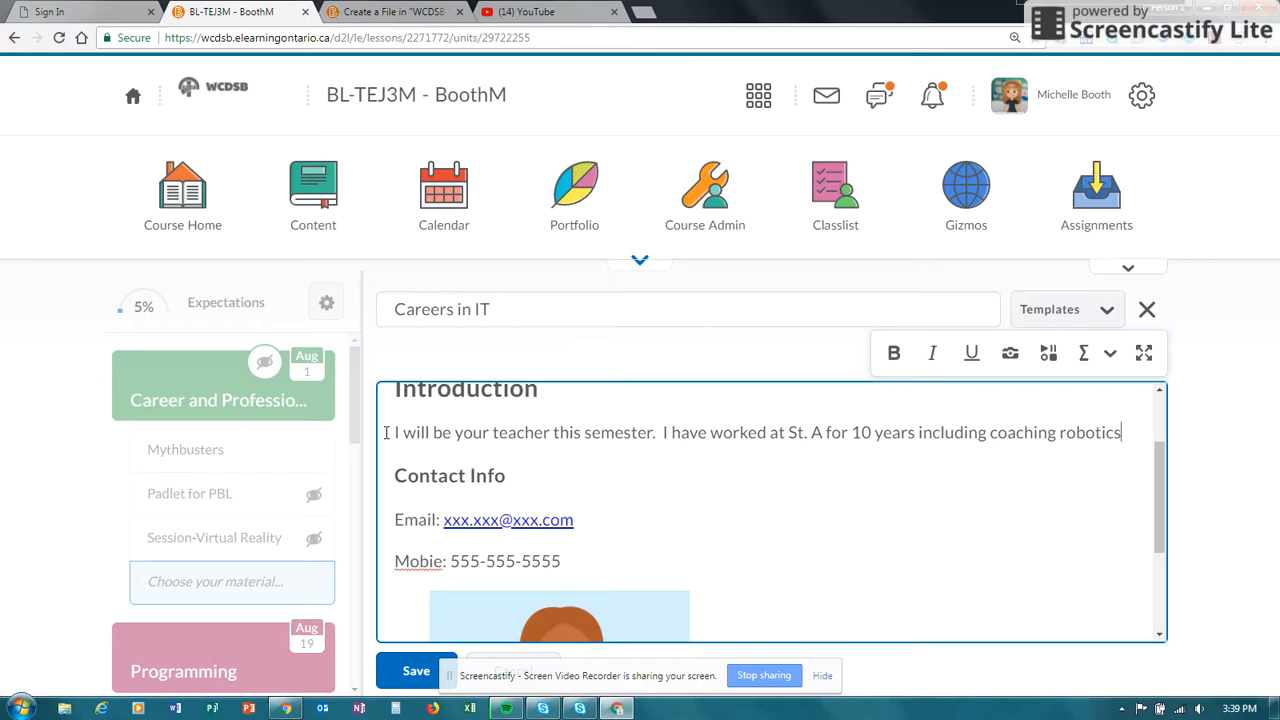
{"action": "type", "text": " and other teams."}
- Correct the misspelled "Mobie" label under Contact Info to "Mobile"
{"action": "left_click", "coordinate": [575, 543]}
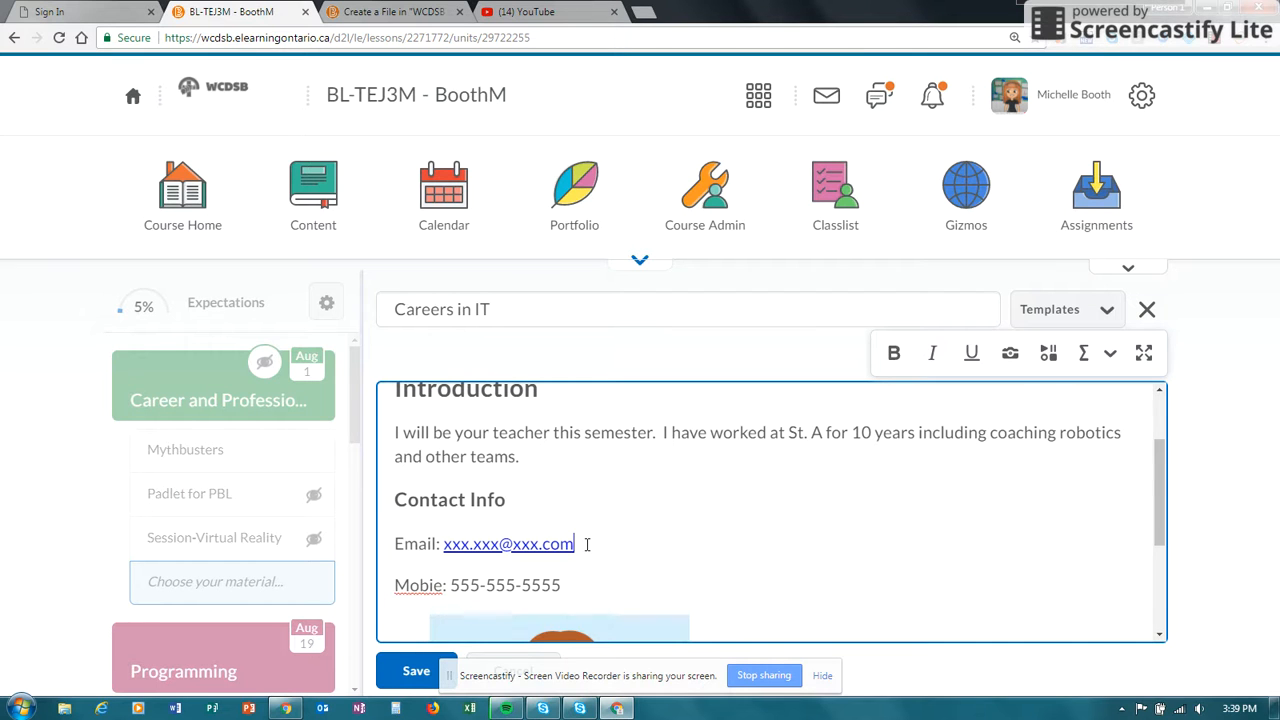
{"action": "left_click", "coordinate": [436, 587]}
{"action": "type", "text": "l"}
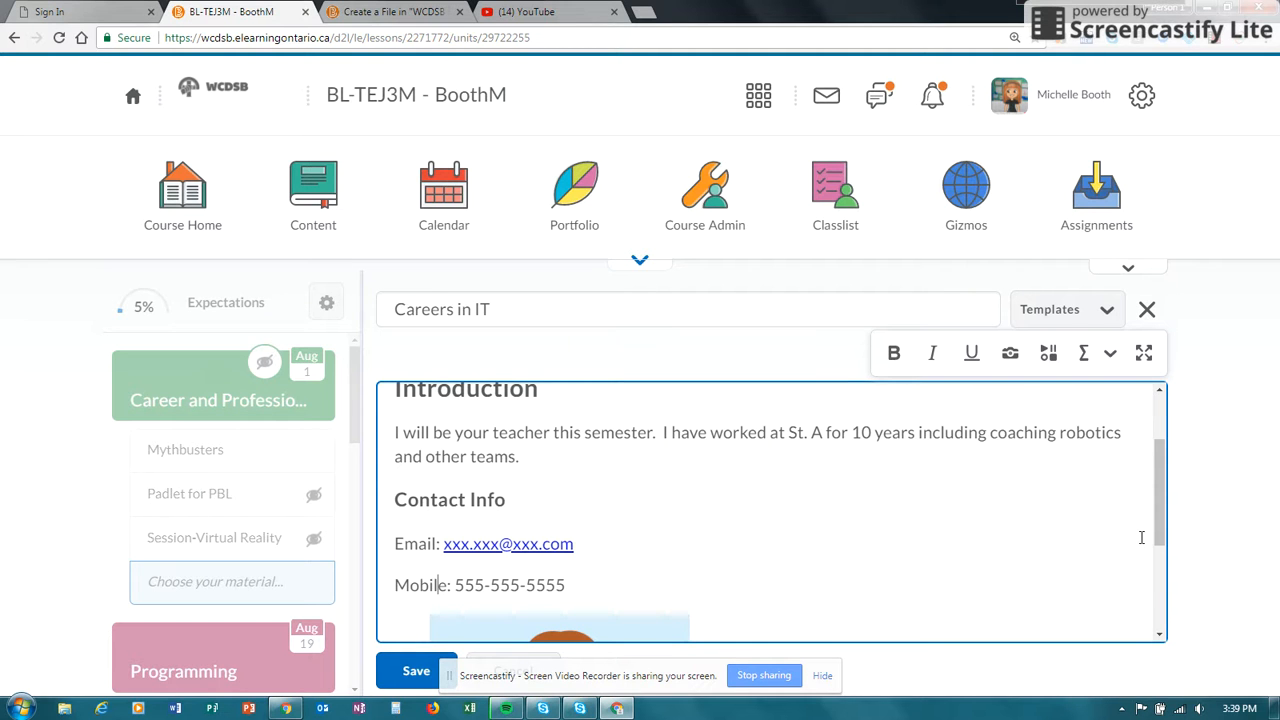
- Delete the placeholder portrait and replace the "Facilitator Name" caption with the teacher's name
{"action": "left_click_drag", "start_coordinate": [1162, 527], "coordinate": [1154, 585]}
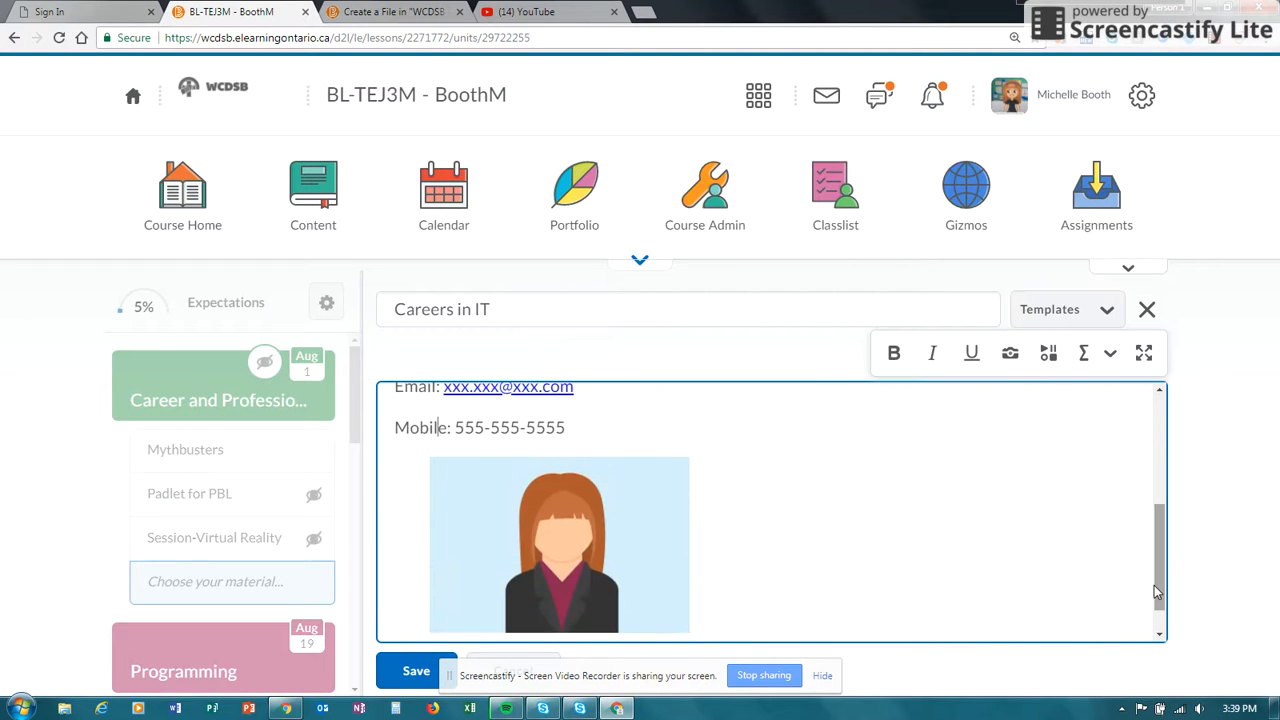
{"action": "left_click", "coordinate": [595, 552]}
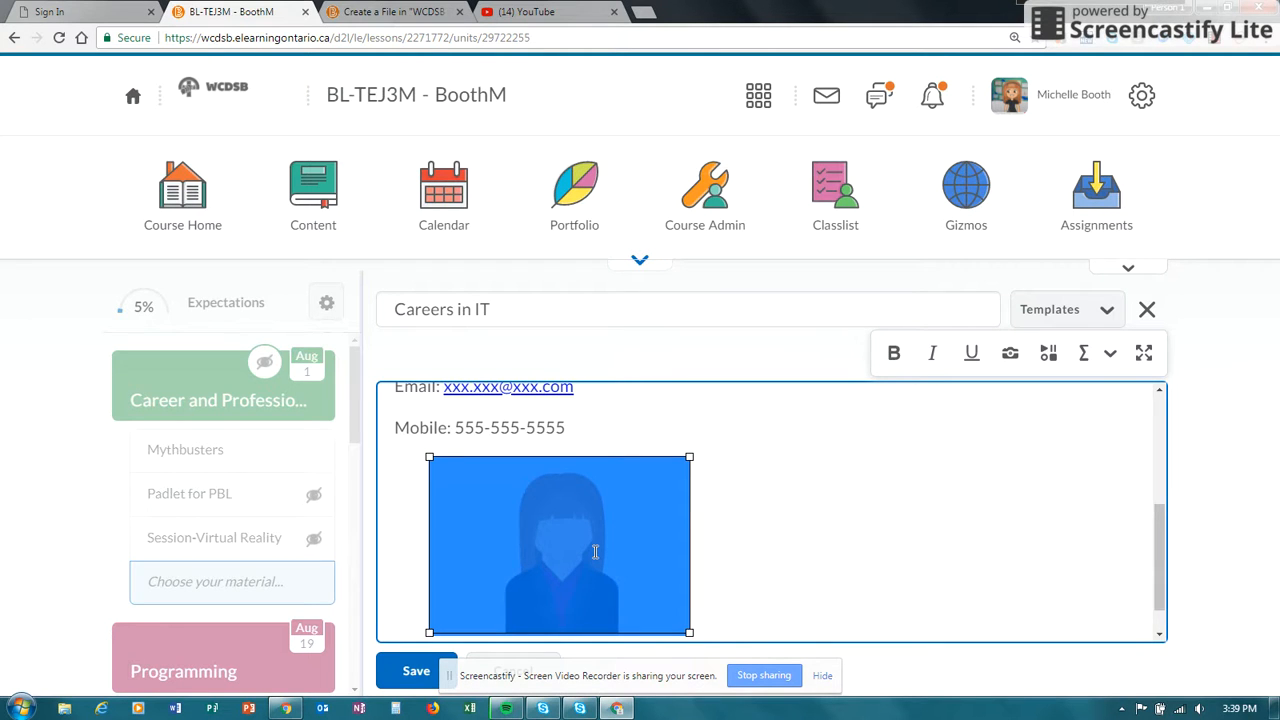
{"action": "key", "text": "Delete"}
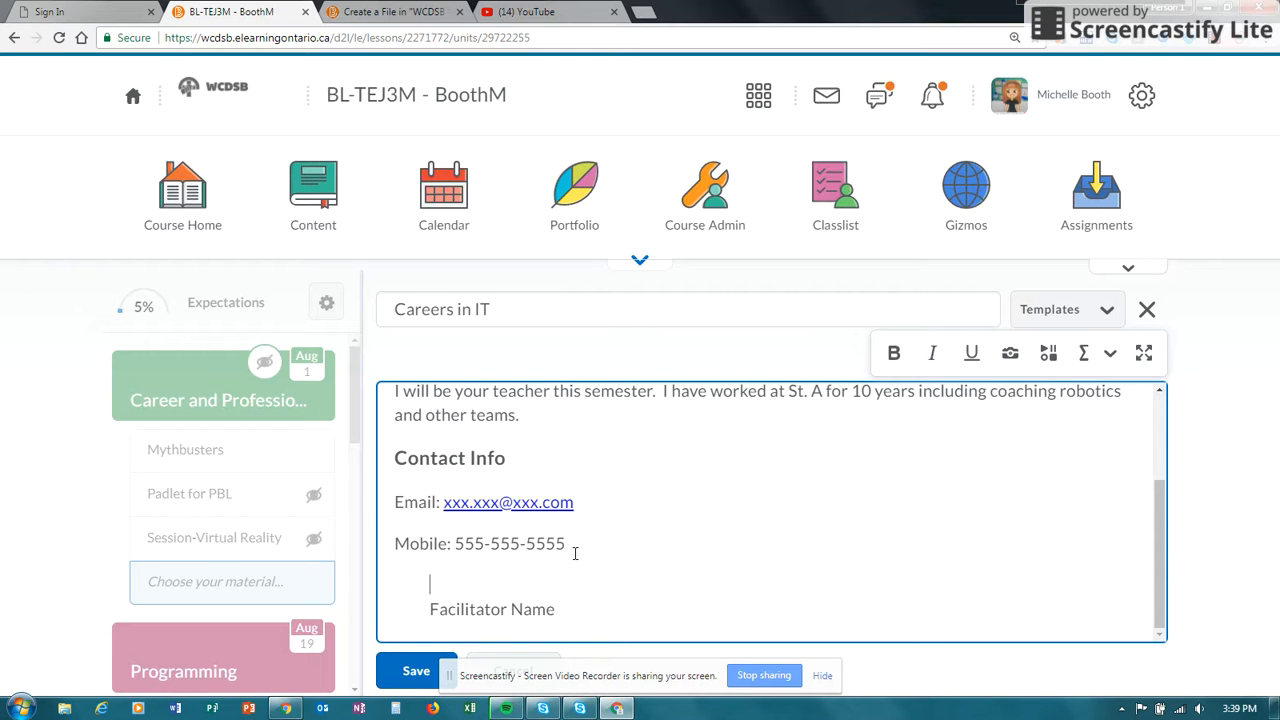
{"action": "left_click_drag", "start_coordinate": [557, 609], "coordinate": [432, 612]}
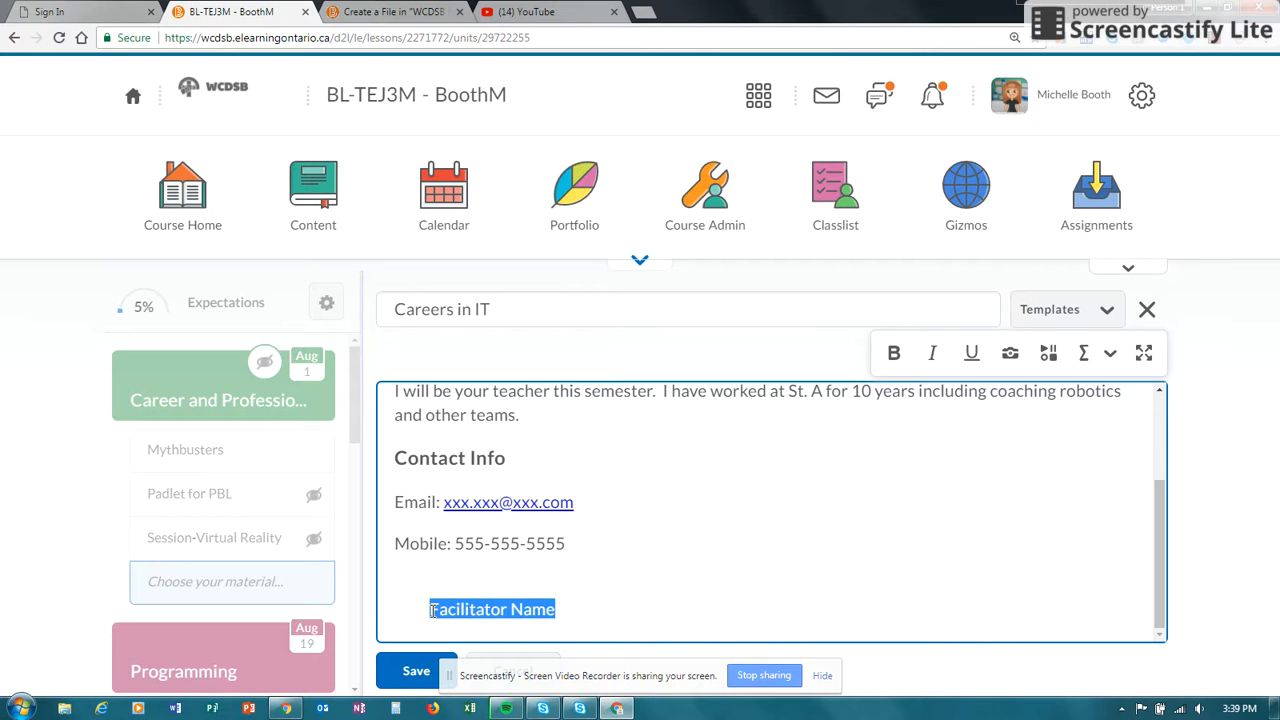
{"action": "type", "text": "Ms Booth"}
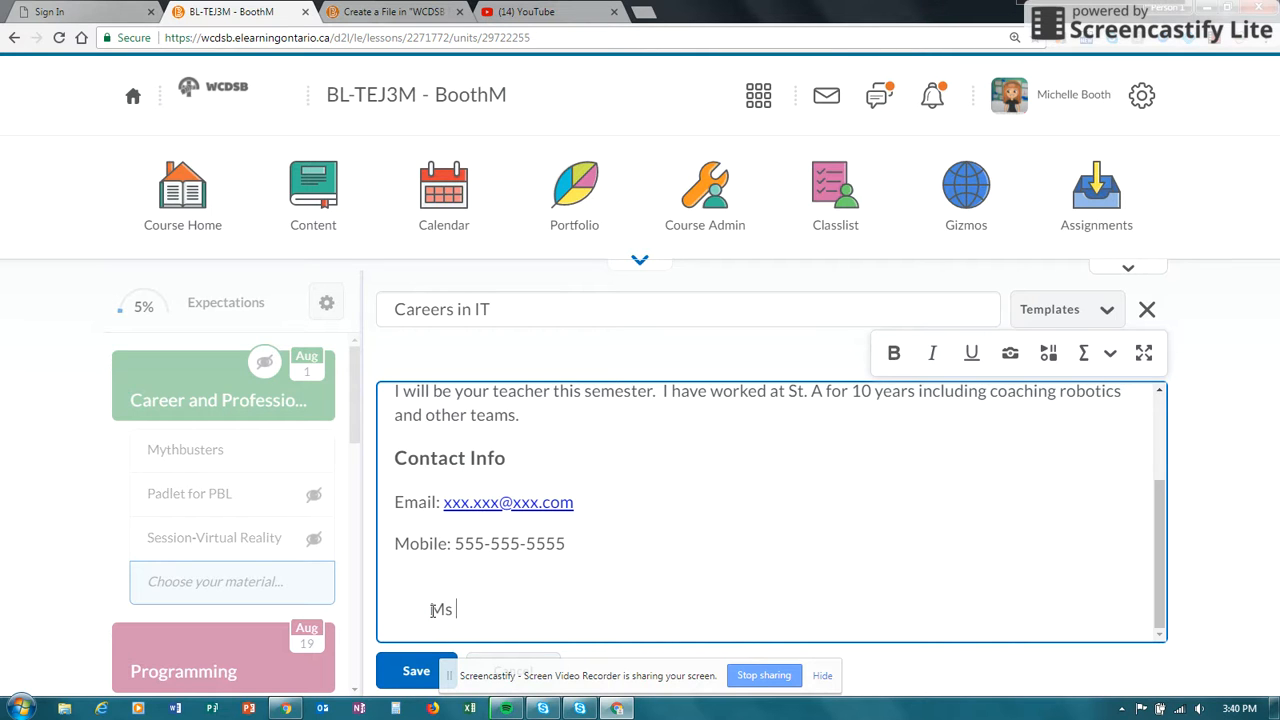
- Upload profile.jpg from the computer's Desktop library as the image above the teacher's name
{"action": "key", "text": "Up"}
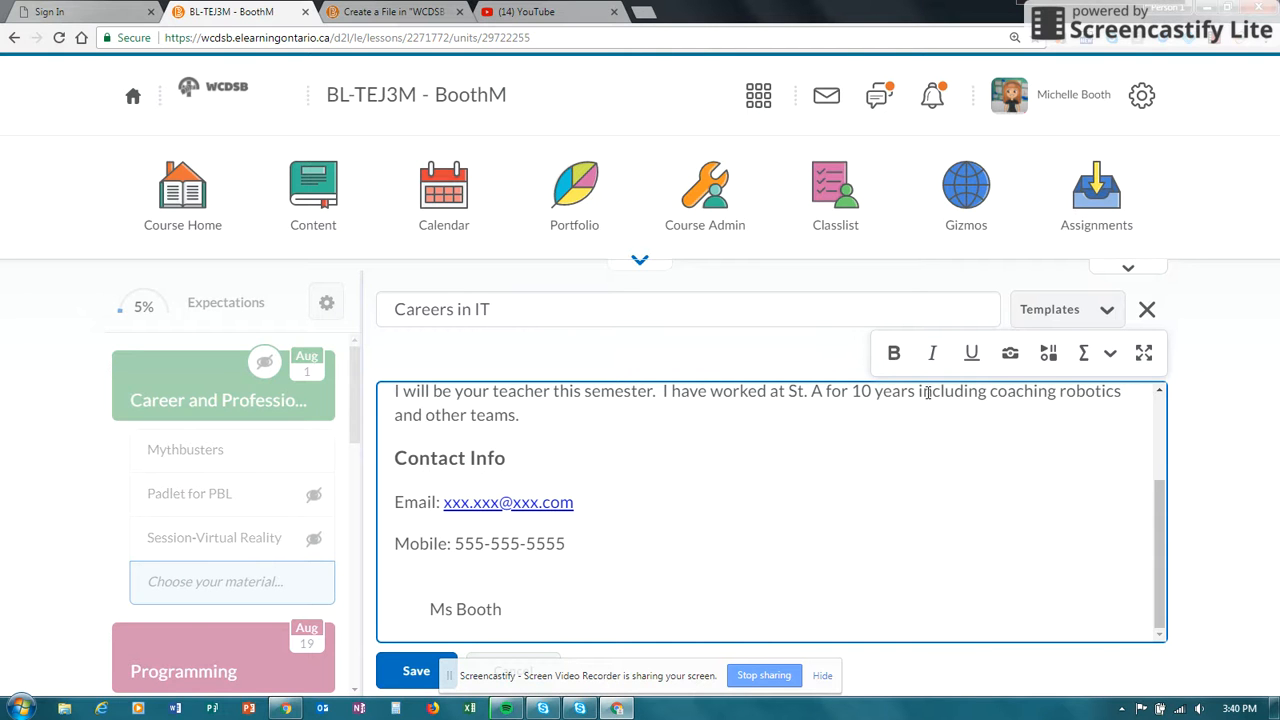
{"action": "left_click", "coordinate": [1010, 353]}
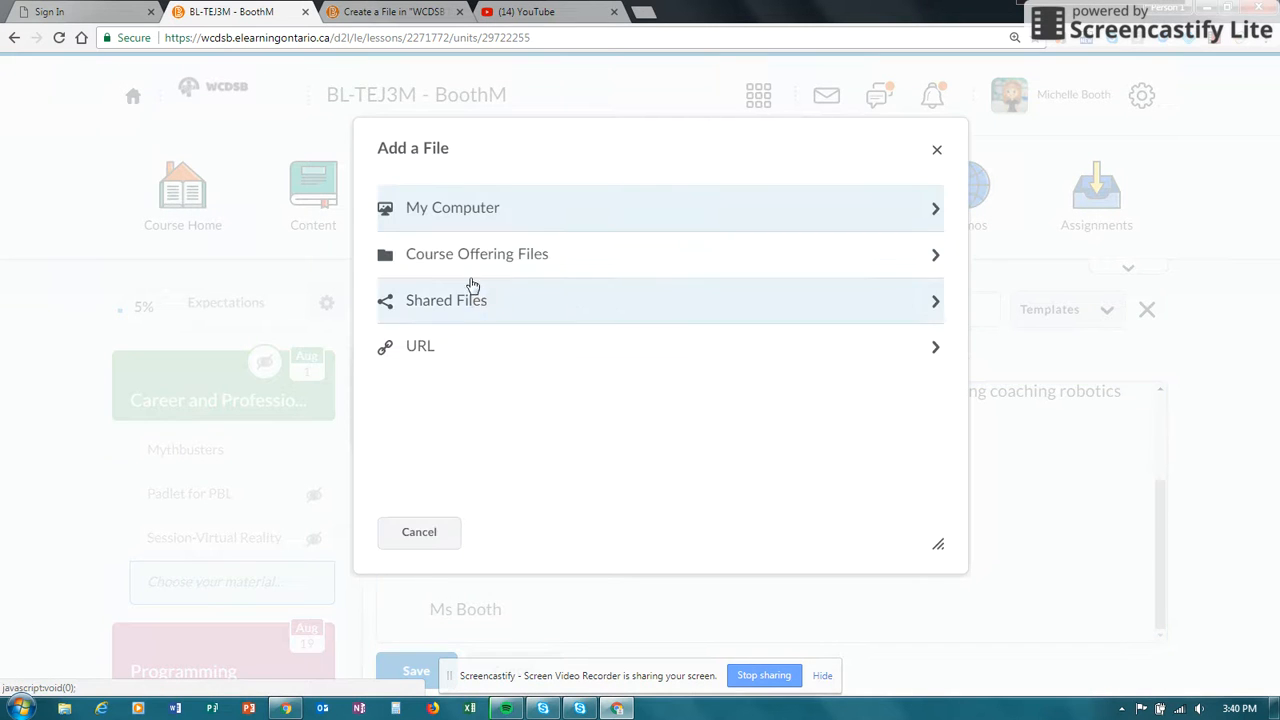
{"action": "left_click", "coordinate": [462, 214]}
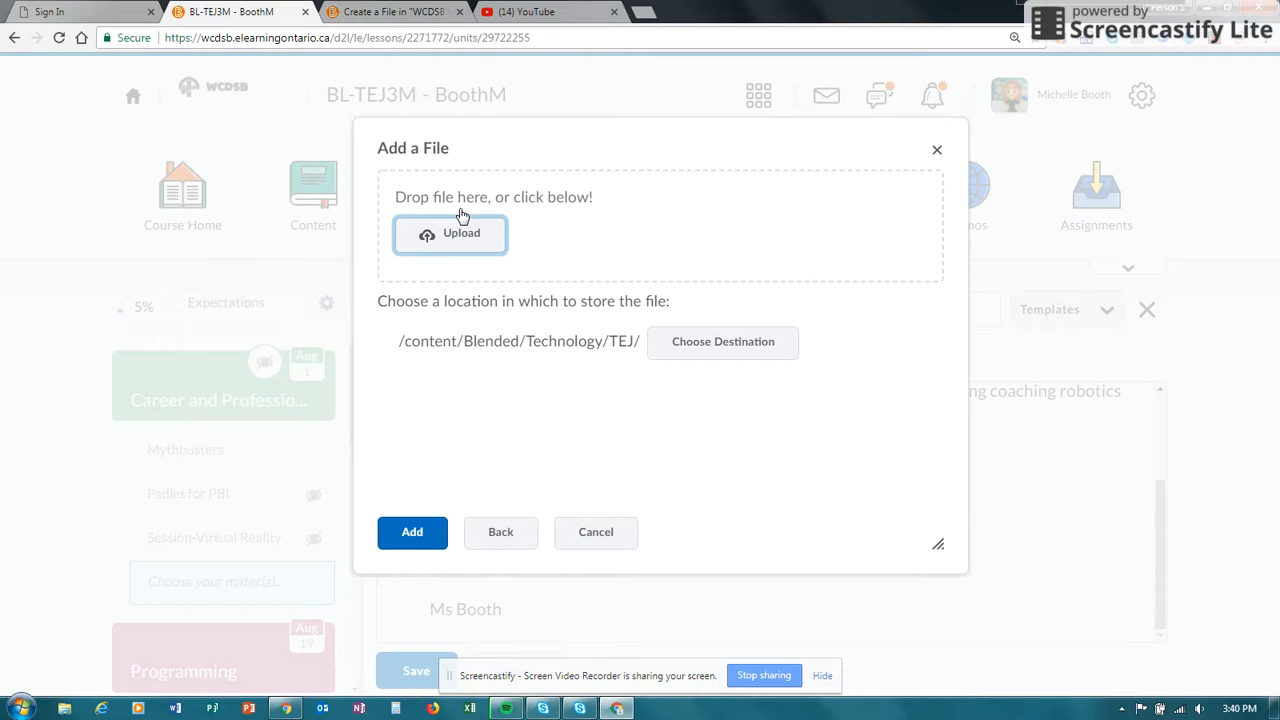
{"action": "left_click", "coordinate": [447, 250]}
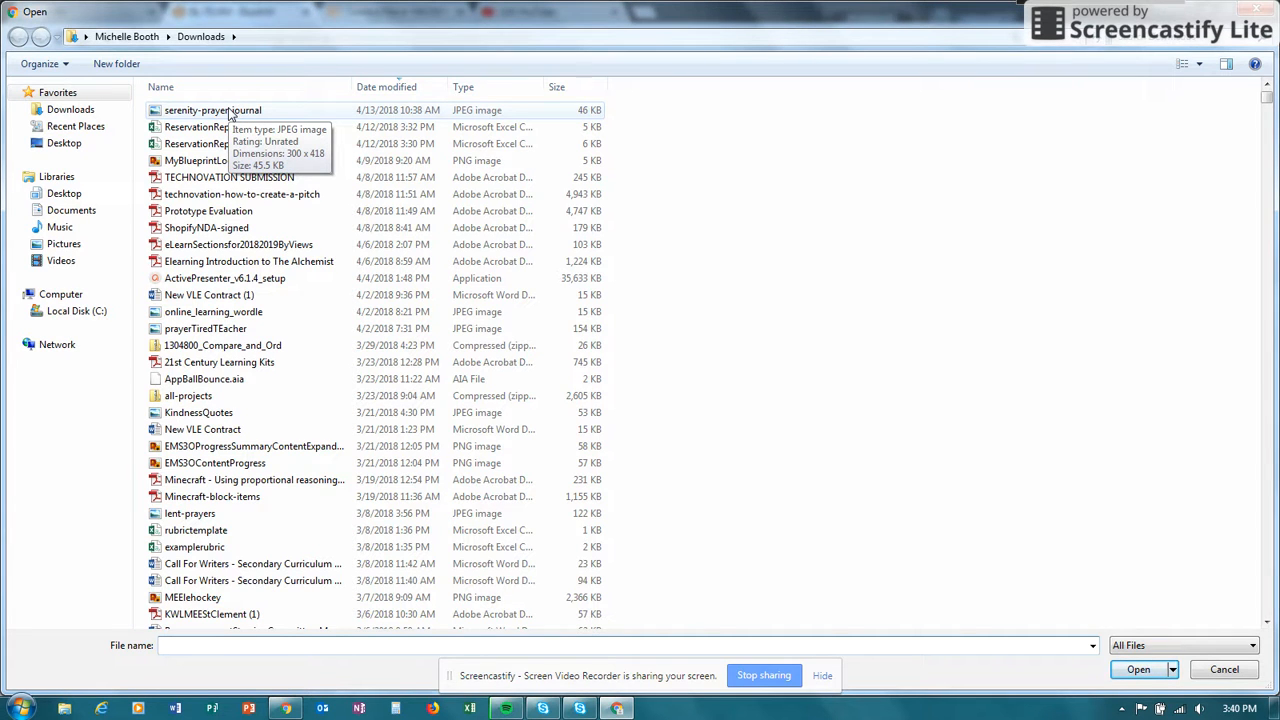
{"action": "left_click", "coordinate": [64, 193]}
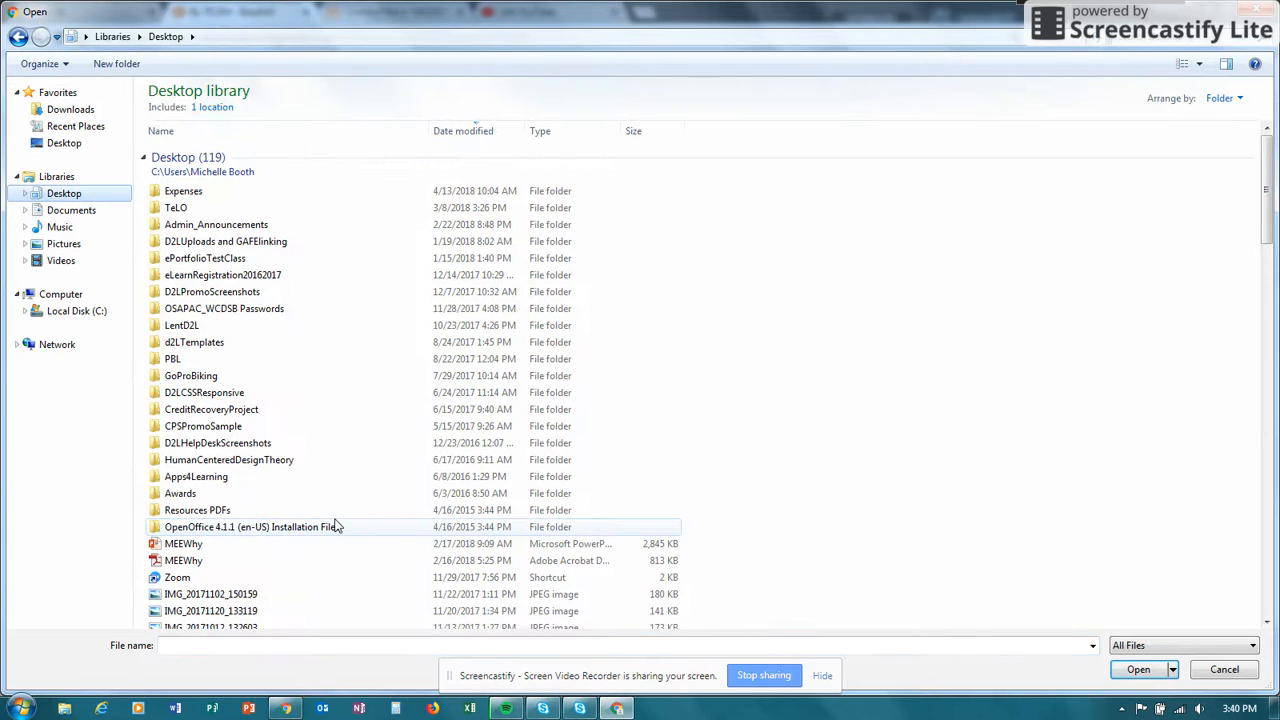
{"action": "left_click", "coordinate": [186, 643]}
{"action": "type", "text": "proctor Form.docx"}
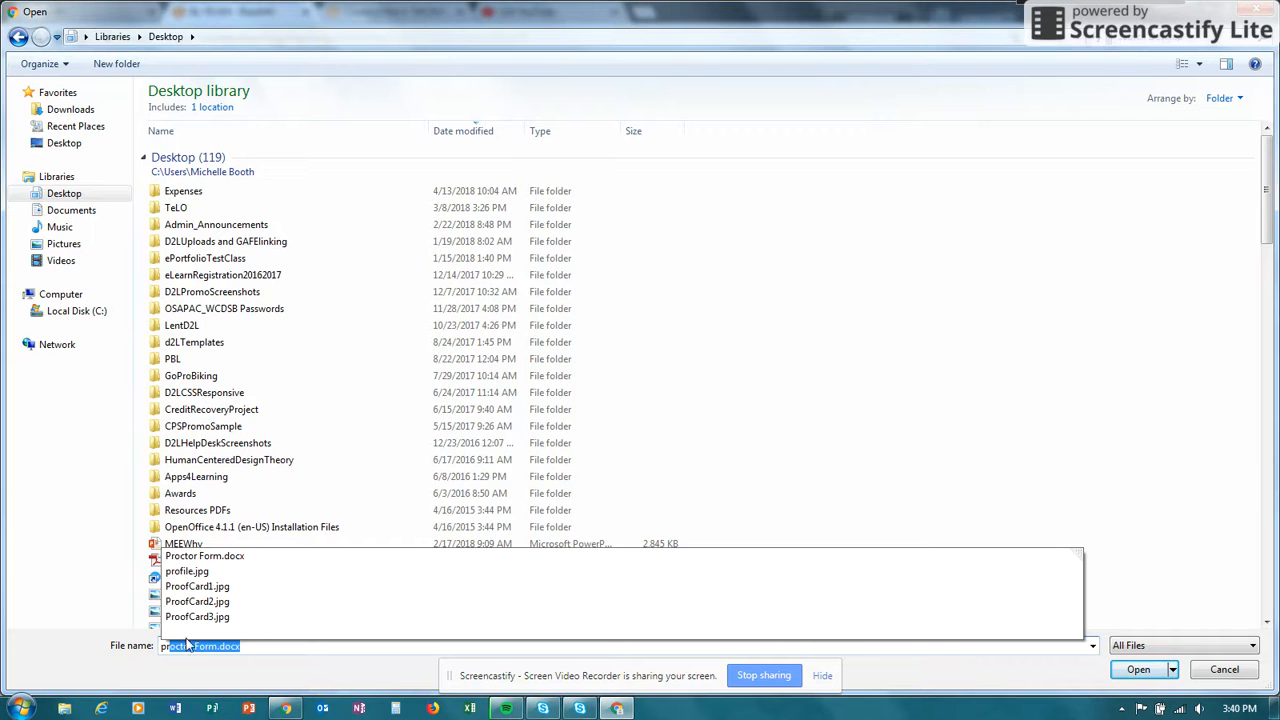
{"action": "left_click", "coordinate": [186, 573]}
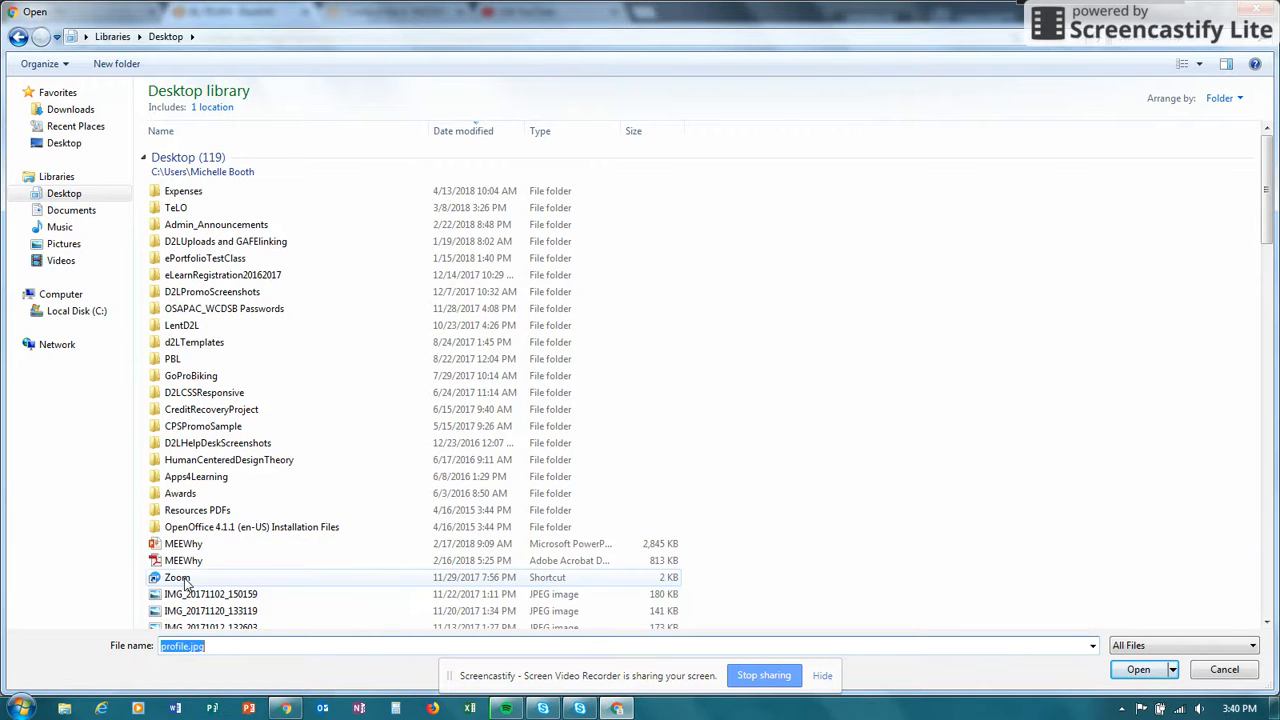
{"action": "left_click", "coordinate": [1139, 671]}
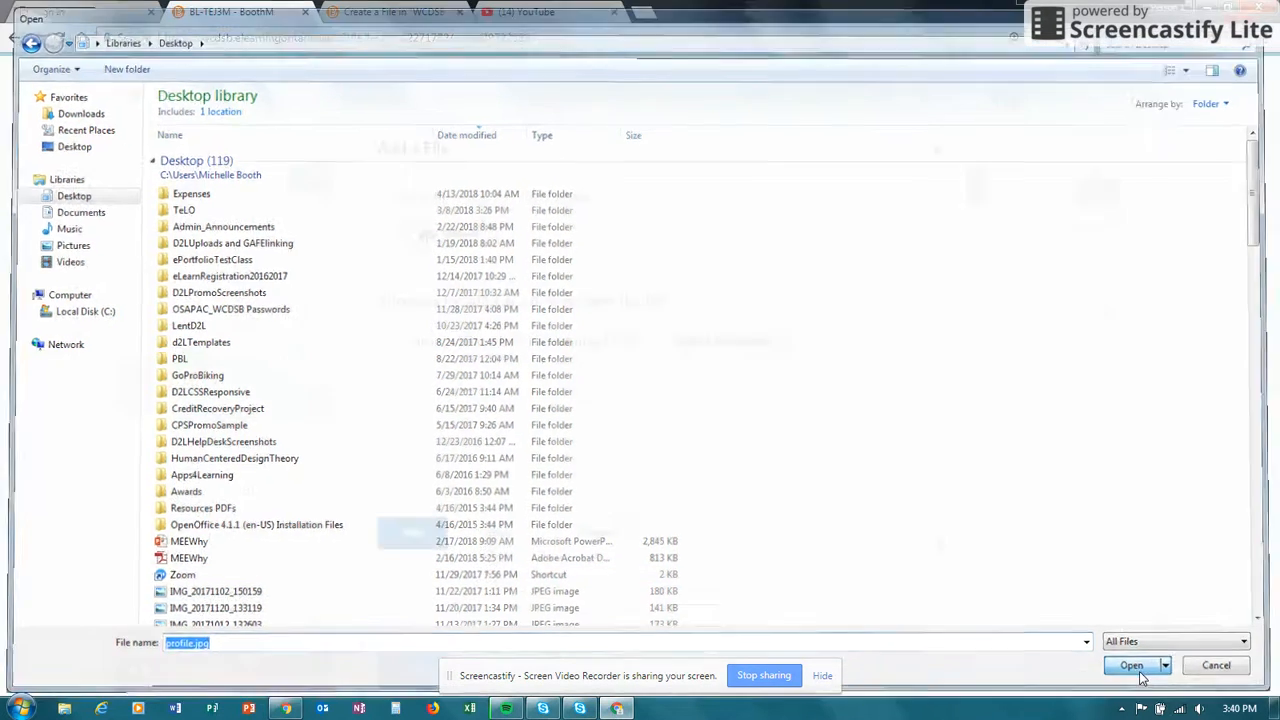
- Insert the uploaded profile image with the alternative text "teacher image"
{"action": "left_click", "coordinate": [410, 533]}
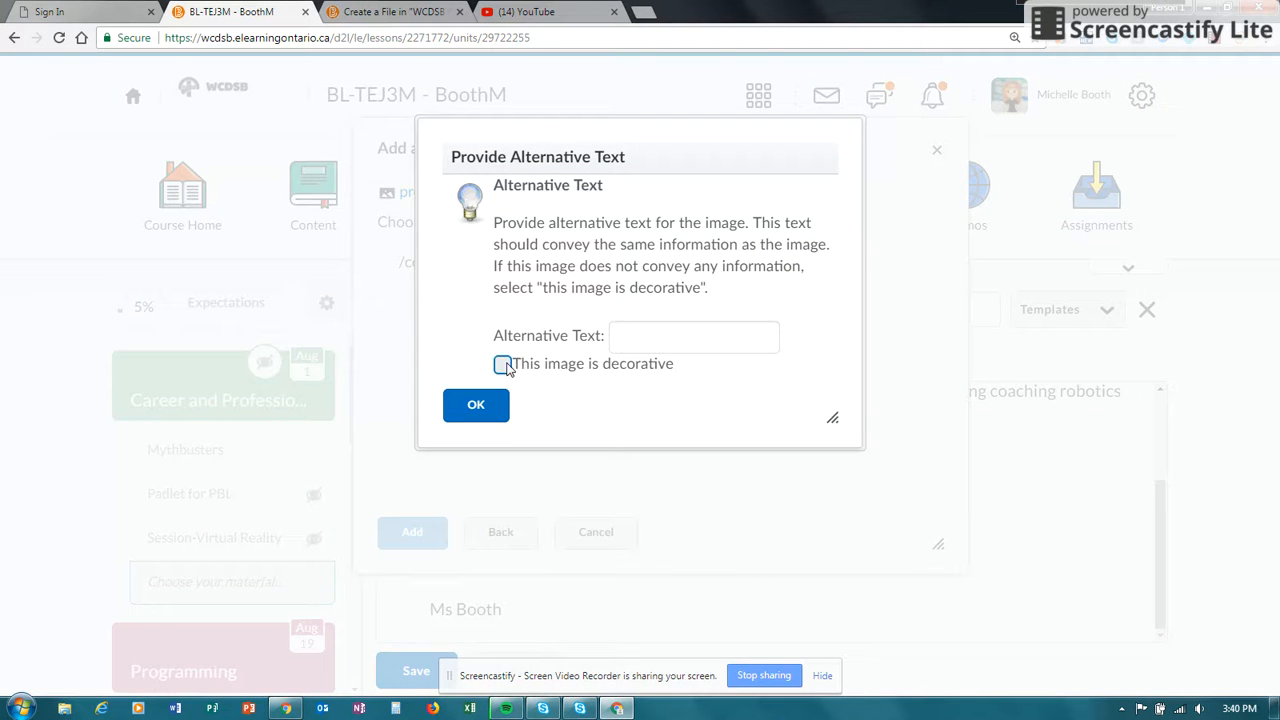
{"action": "left_click", "coordinate": [630, 336]}
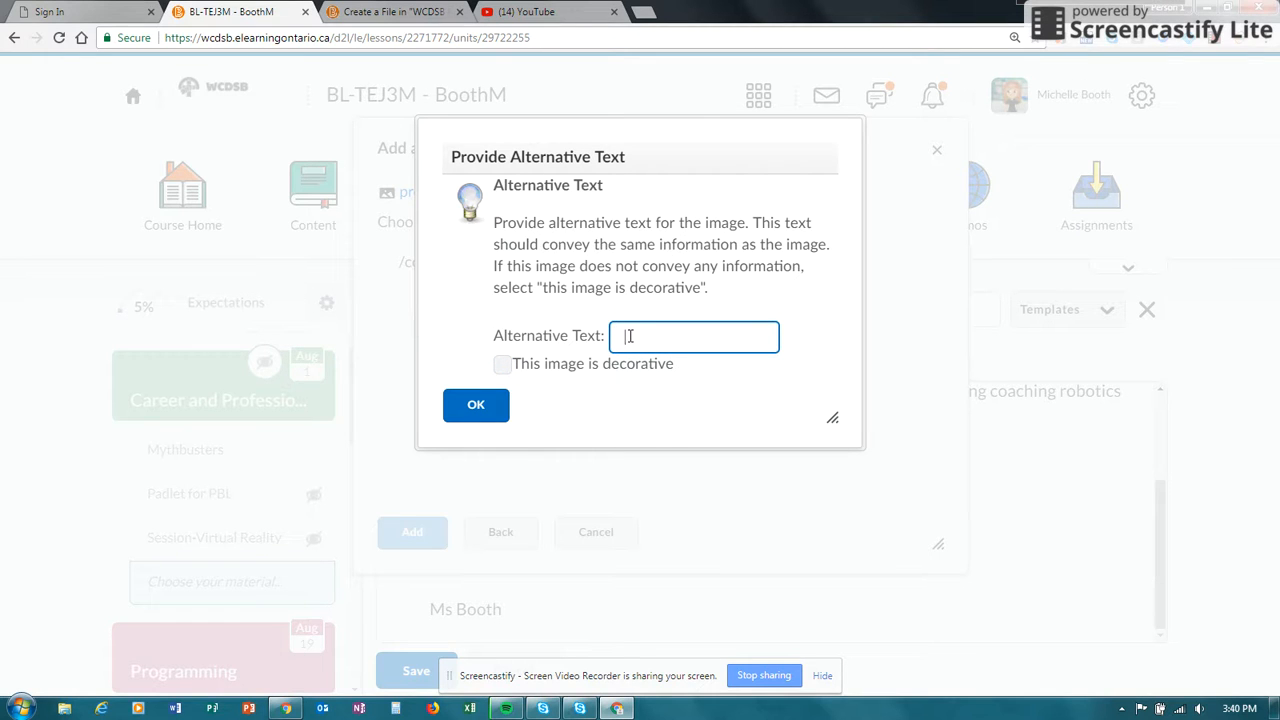
{"action": "type", "text": "teacher"}
{"action": "type", "text": "s"}
{"action": "key", "text": "BackSpace"}
{"action": "type", "text": "image"}
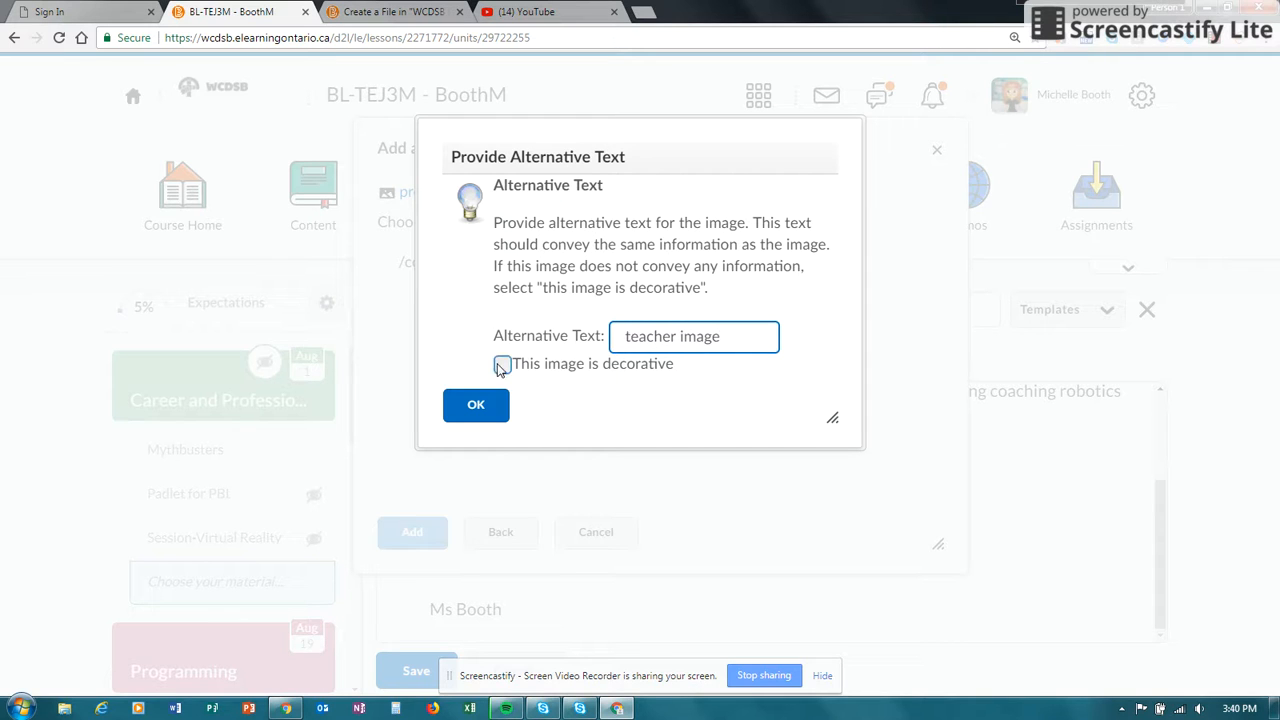
{"action": "left_click", "coordinate": [473, 404]}
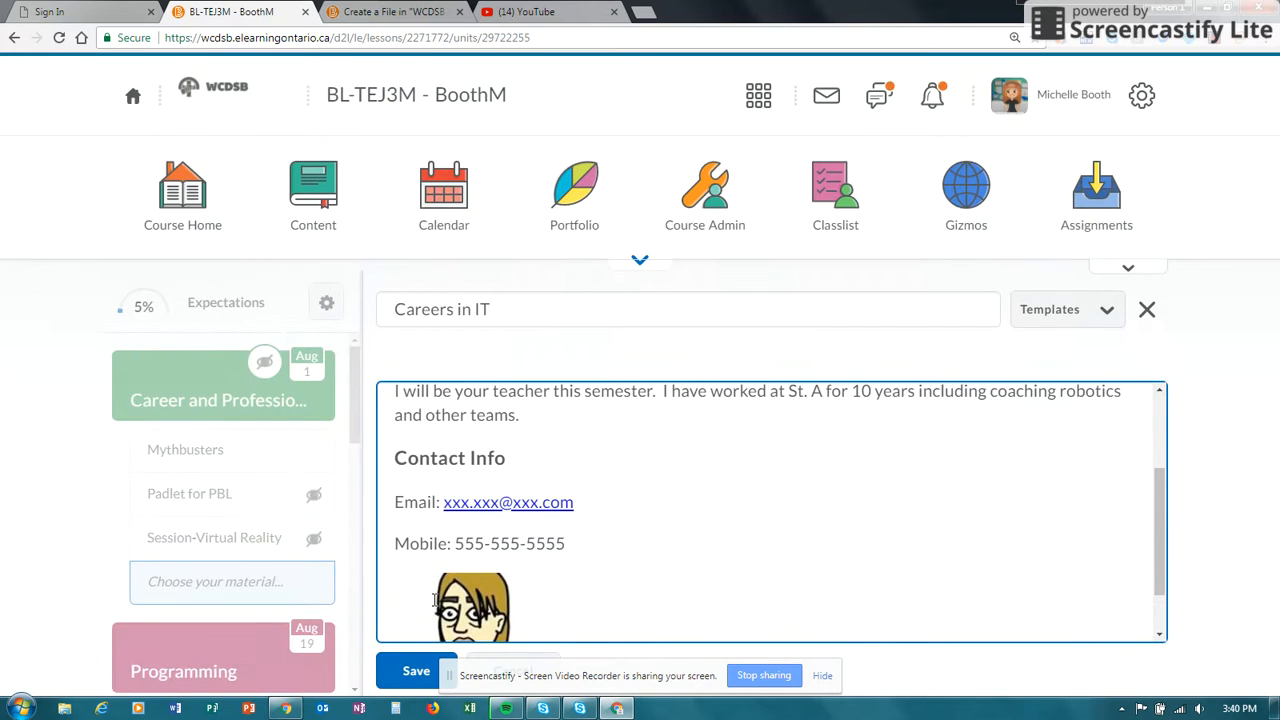
- Save the Careers in IT document and look over the finished page
{"action": "left_click", "coordinate": [410, 677]}
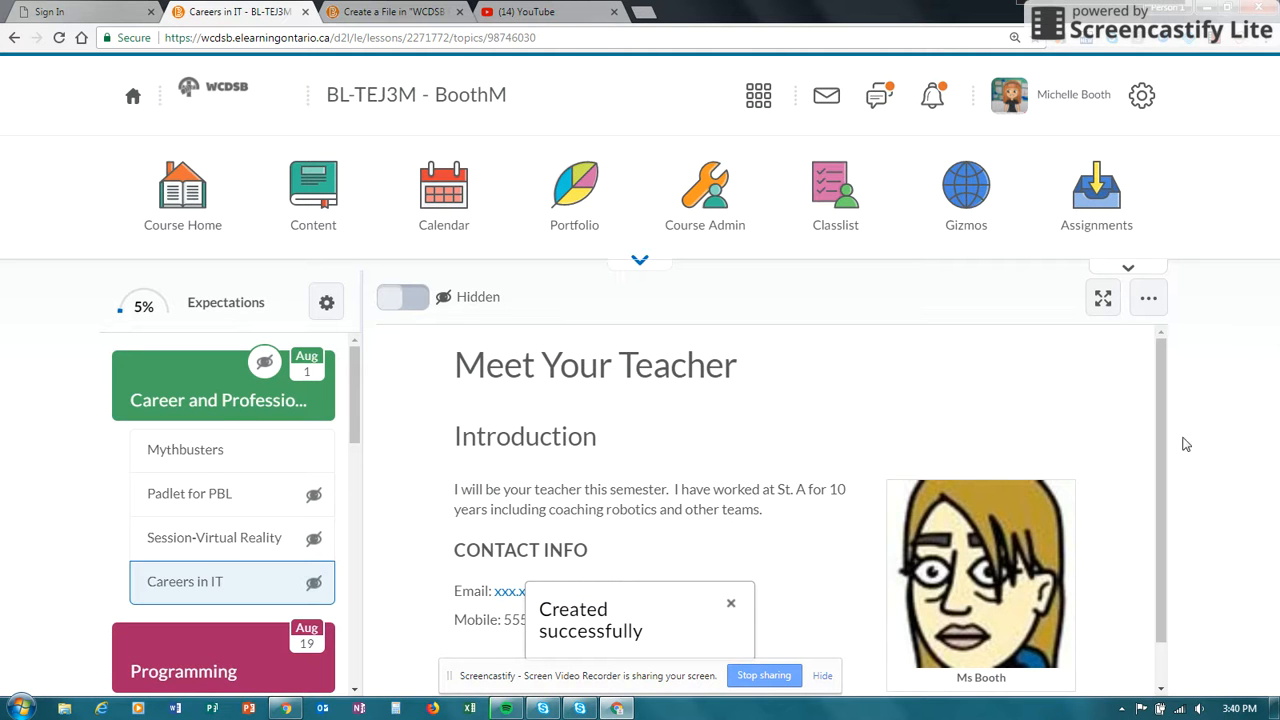
{"action": "scroll", "coordinate": [1160, 500], "scroll_direction": "down", "scroll_amount": 1}
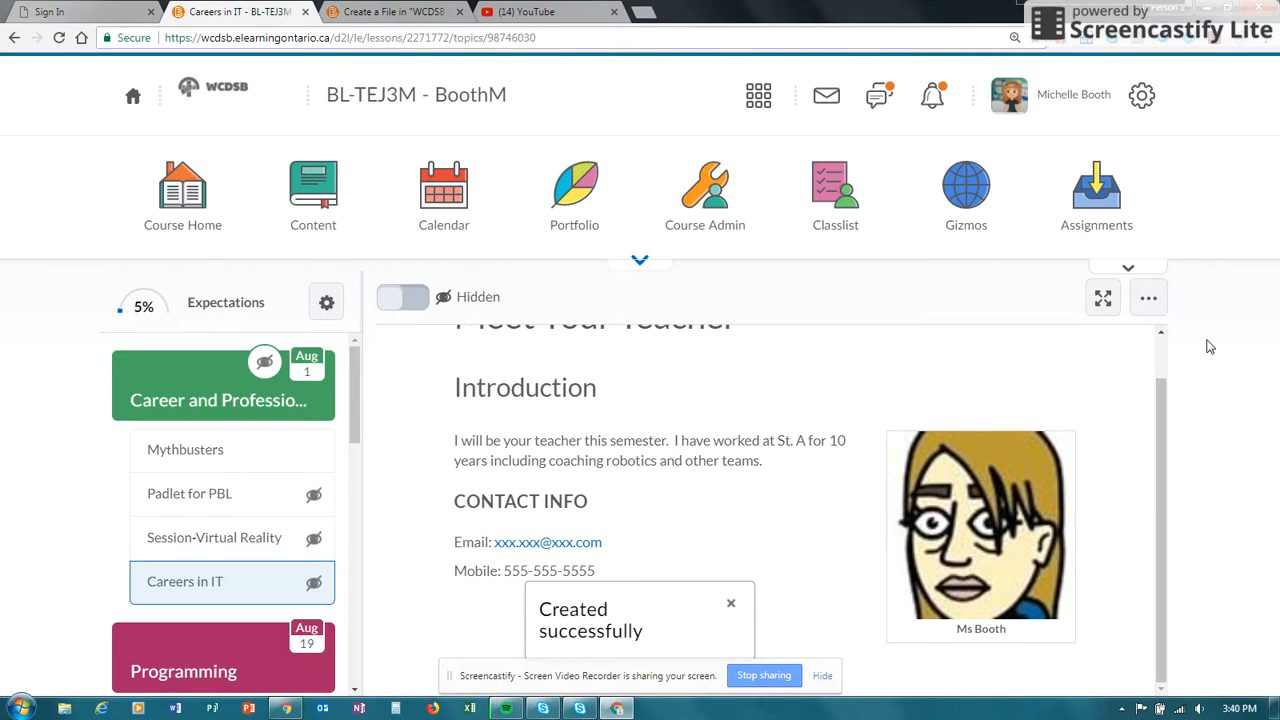